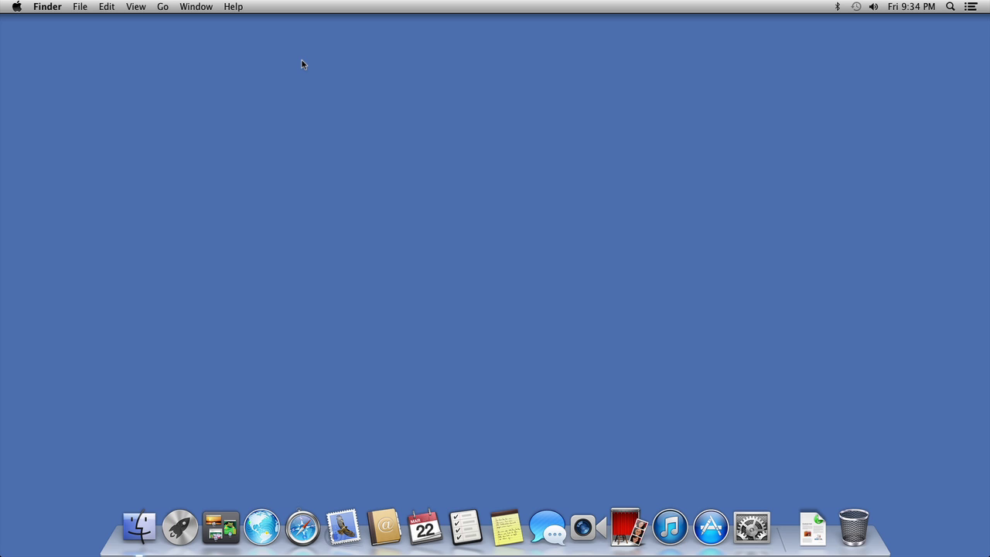
# Step: Review the Ethernet 2 connection's settings in System Preferences' Network pane
pyautogui.click(753, 530)
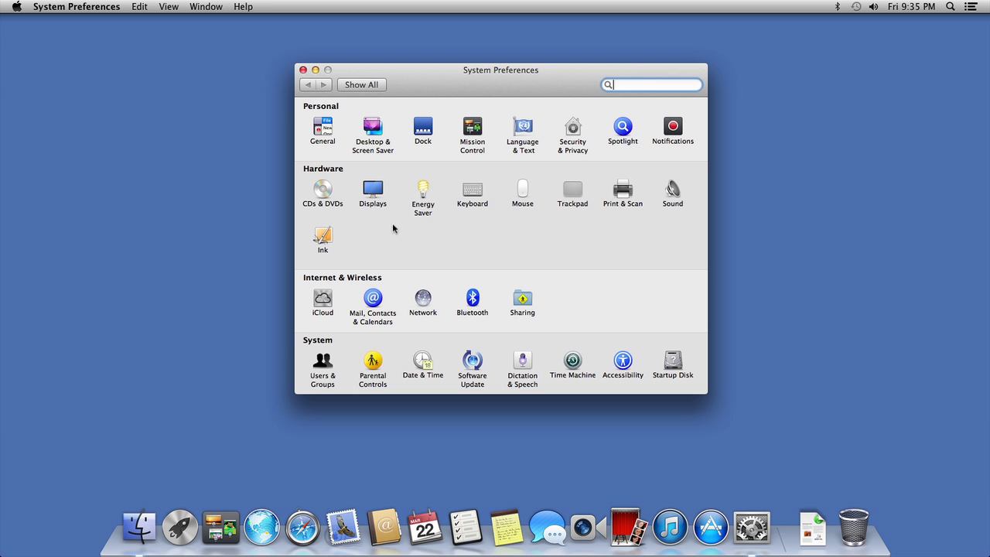
pyautogui.click(416, 298)
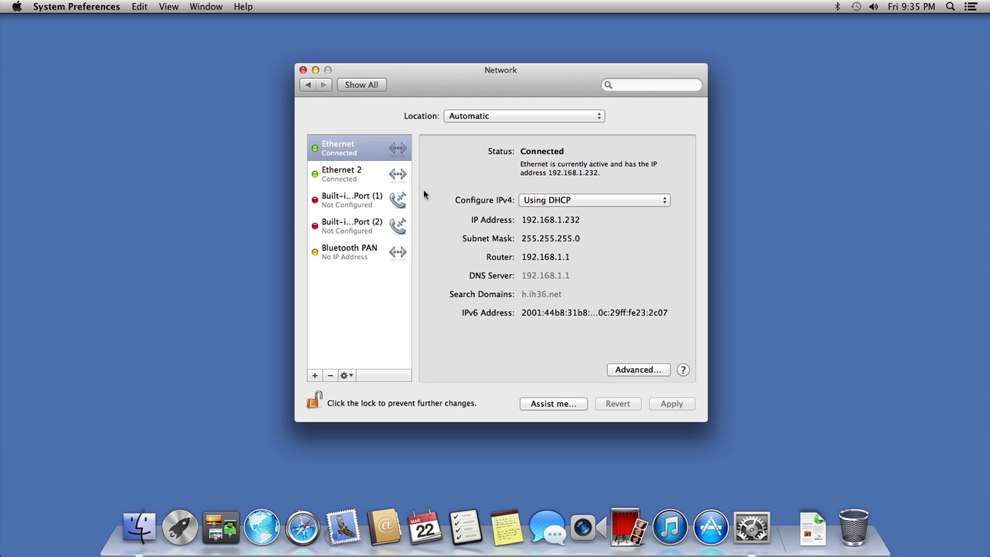
pyautogui.click(352, 174)
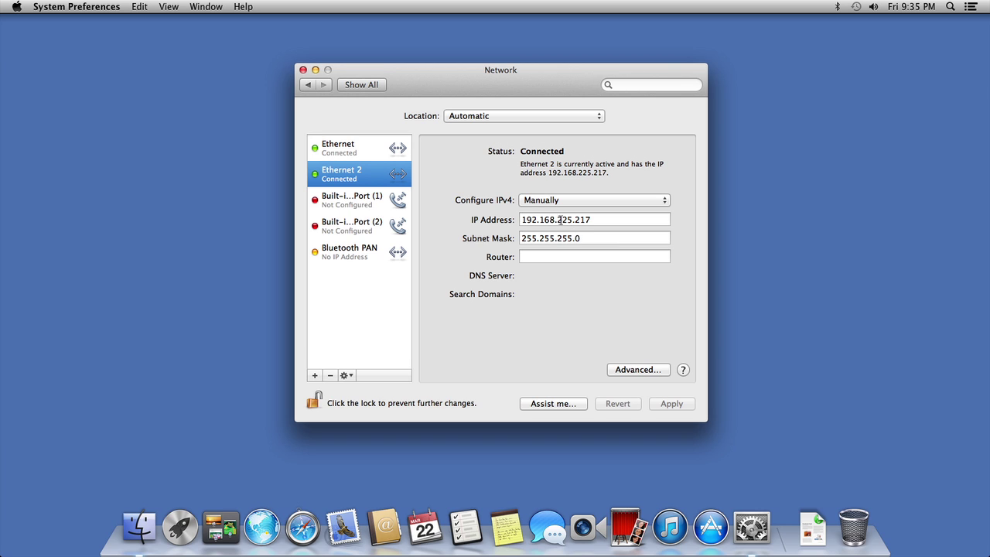
# Step: Close the network settings and switch to the full-screen Debian terminal space
pyautogui.click(302, 69)
pyautogui.hotkey('ctrl', 'Right')
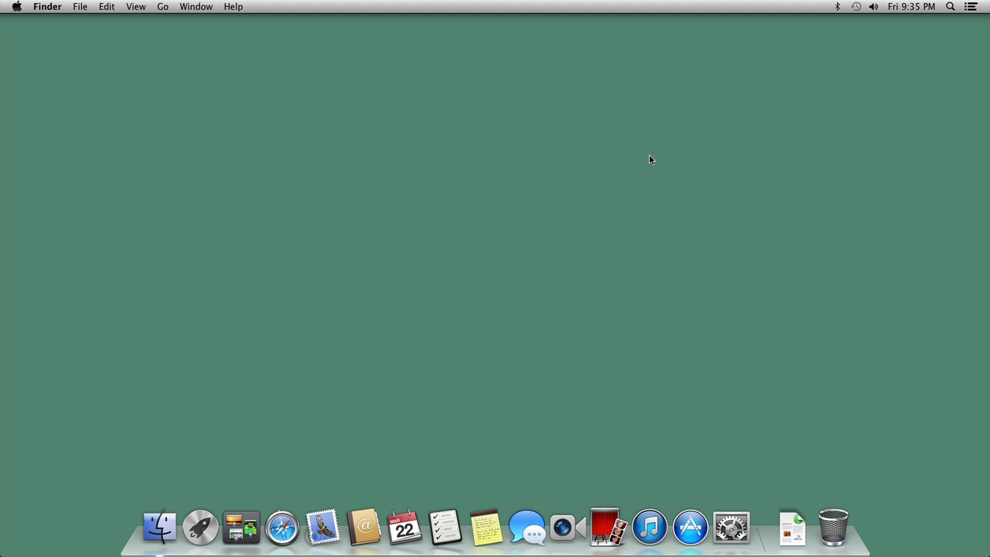
pyautogui.hotkey('ctrl', 'Right')
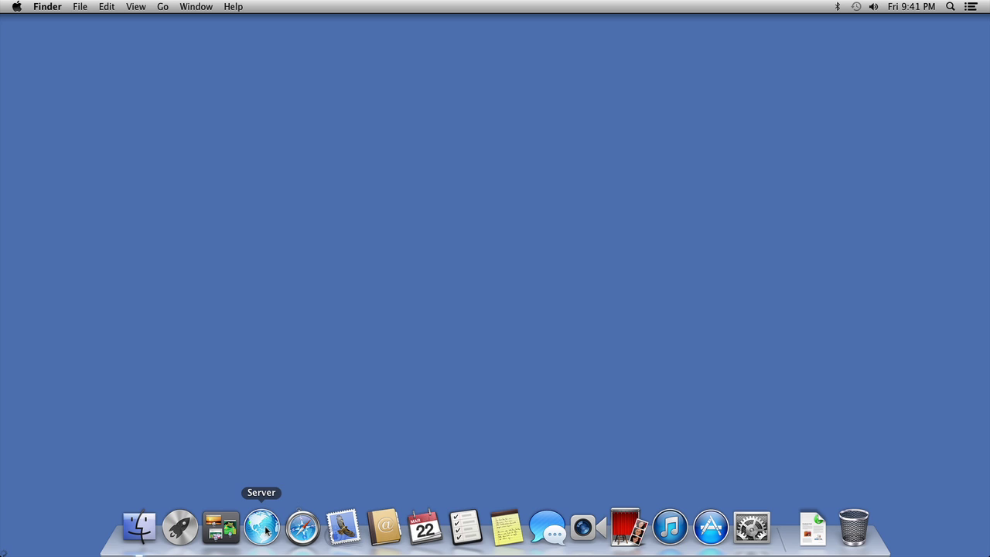
# Step: Launch Server, accept the licence and authorize with the administrator password
pyautogui.click(263, 528)
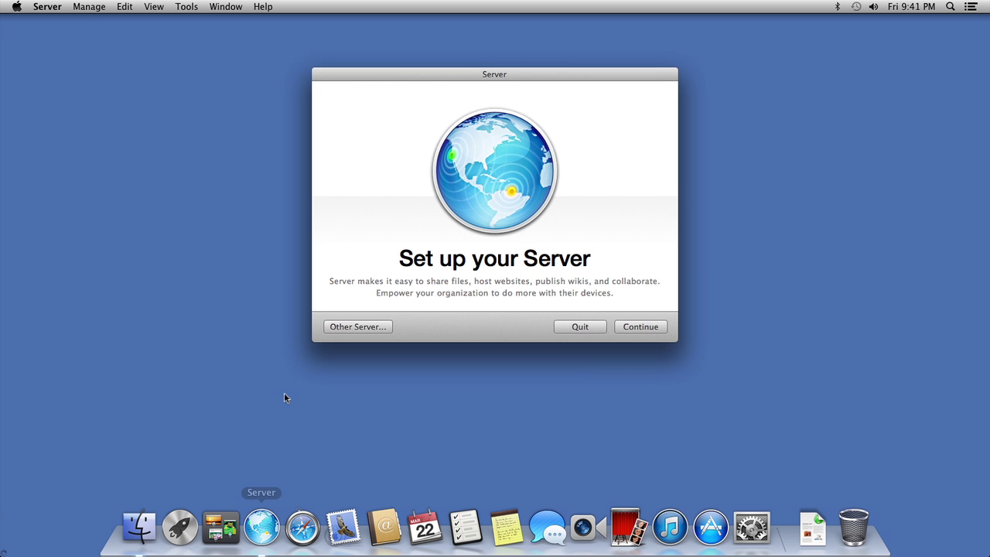
pyautogui.click(647, 327)
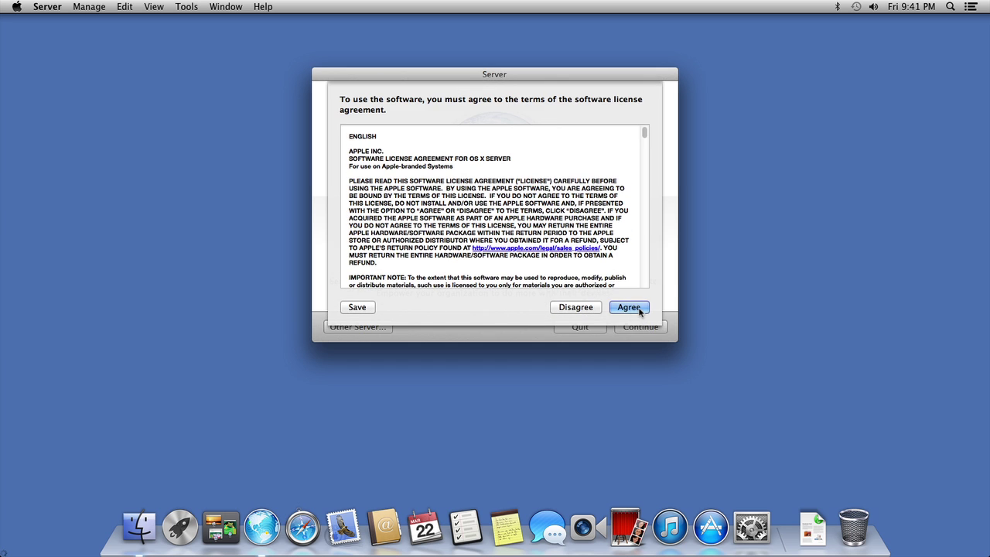
pyautogui.click(640, 309)
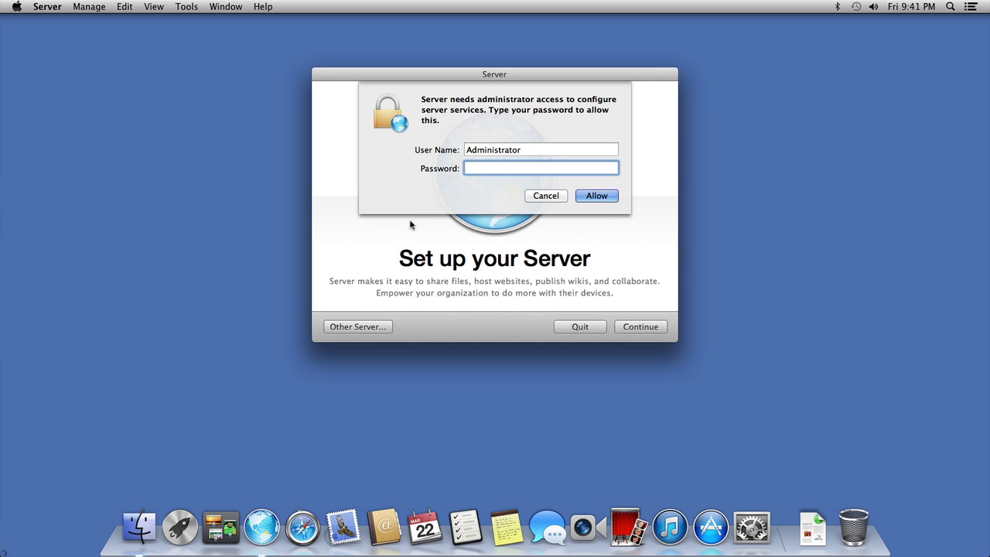
pyautogui.write('•')
pyautogui.press('Return')
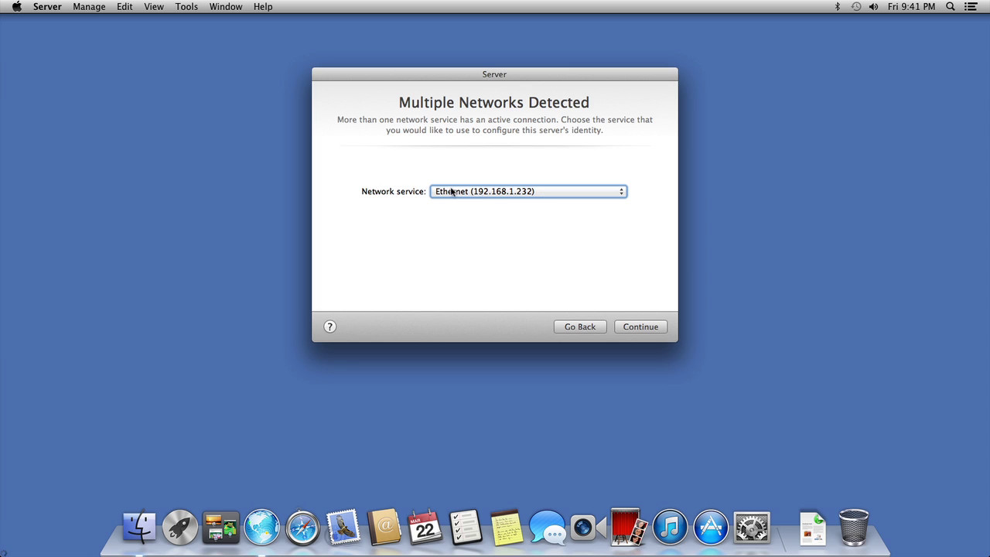
# Step: Keep Ethernet (192.168.1.232) as the network service and continue to server naming
pyautogui.click(639, 326)
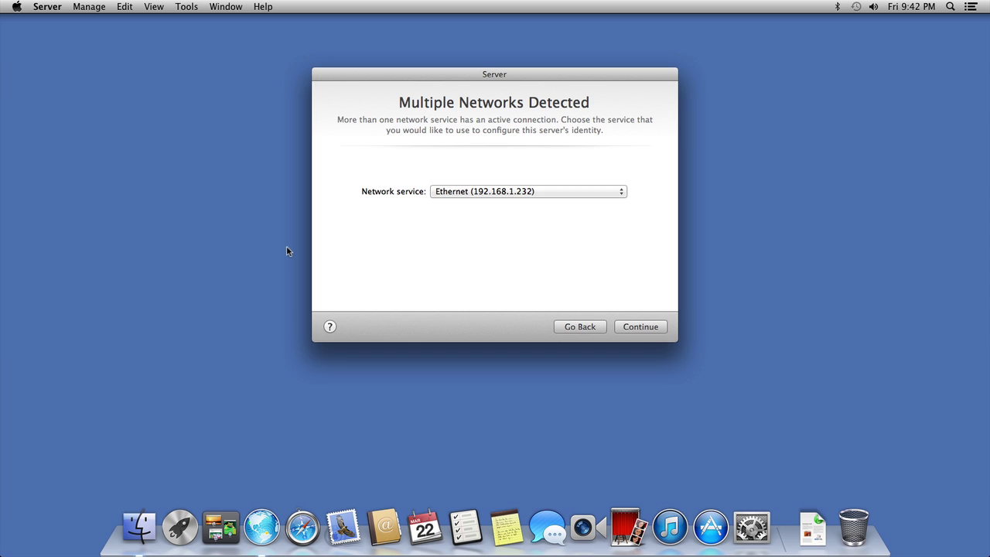
pyautogui.click(647, 328)
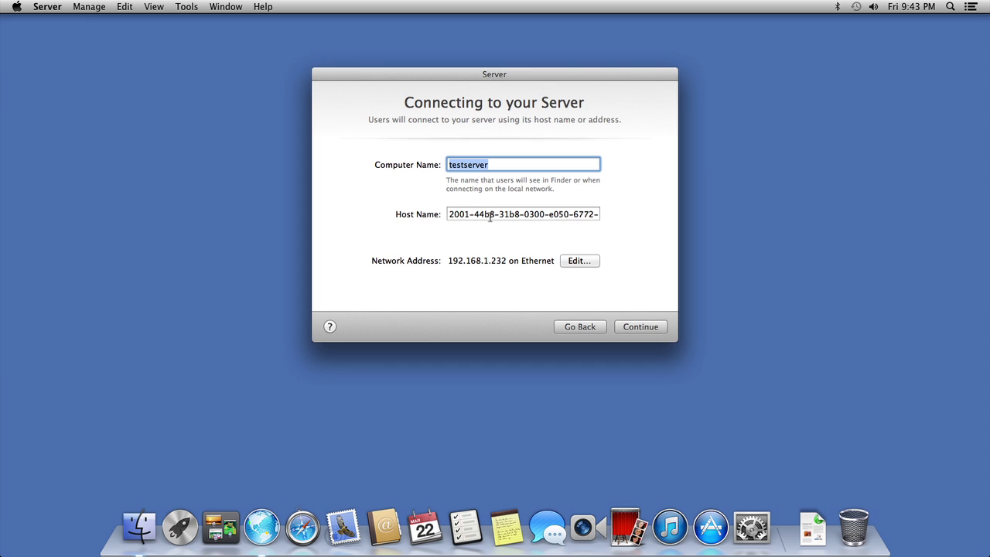
# Step: Replace the host name with testserver.h.ih36.net and continue
pyautogui.click(489, 214)
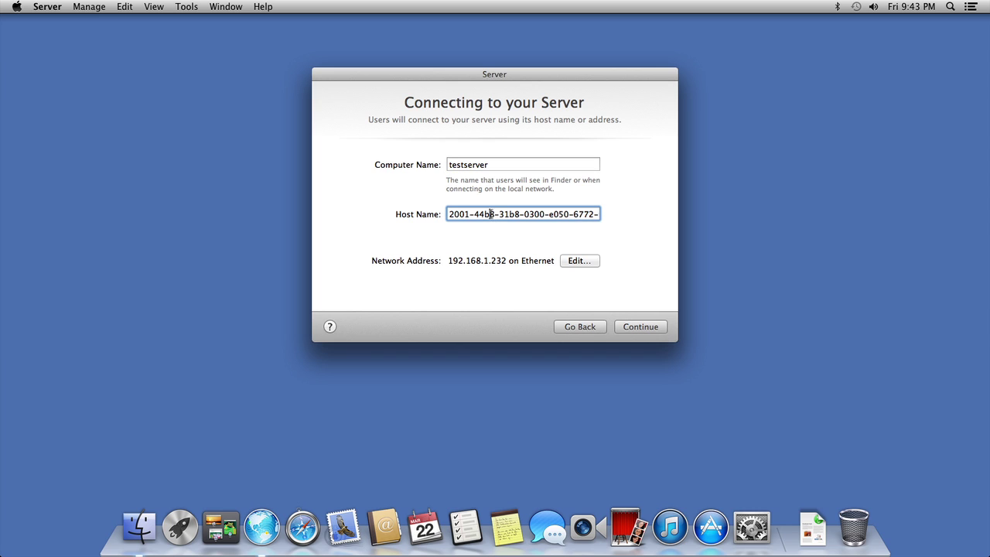
pyautogui.tripleClick(490, 215)
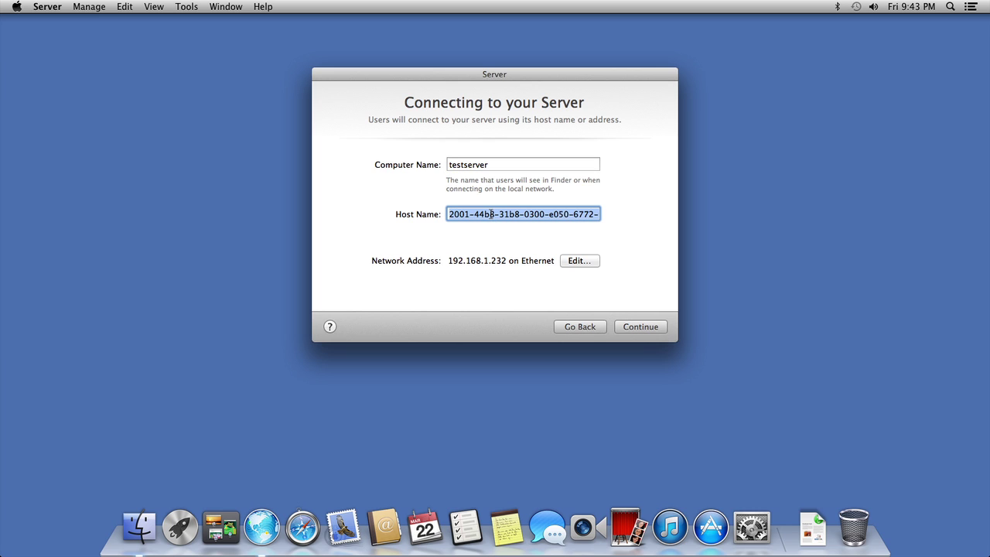
pyautogui.write('testser')
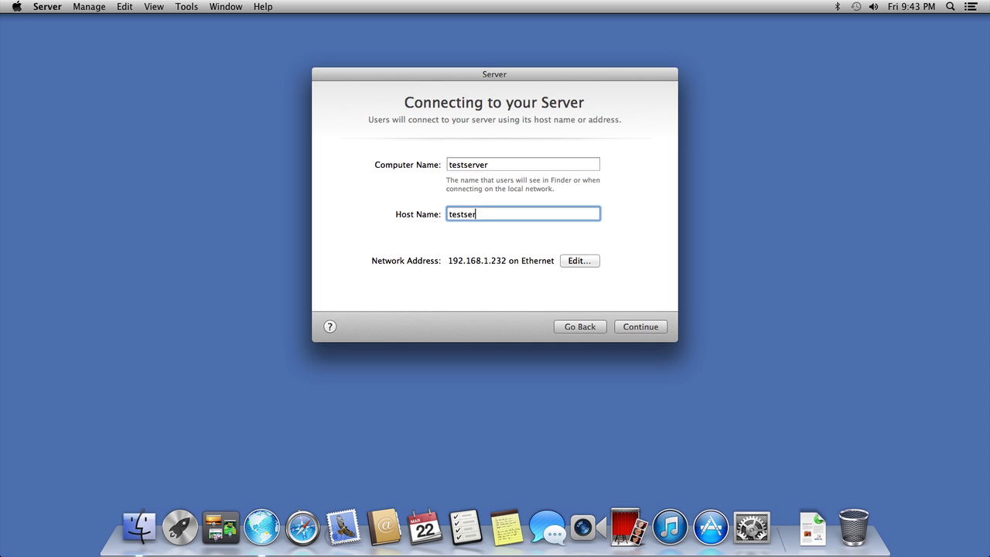
pyautogui.write('ver.h.ih36.net')
pyautogui.click(633, 328)
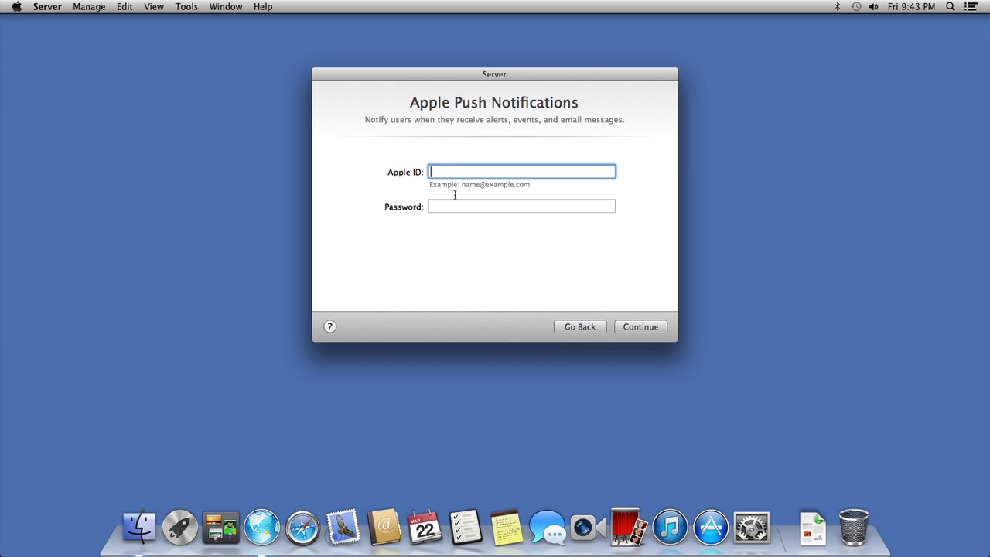
# Step: Leave the Apple ID blank and continue so services configure
pyautogui.click(644, 326)
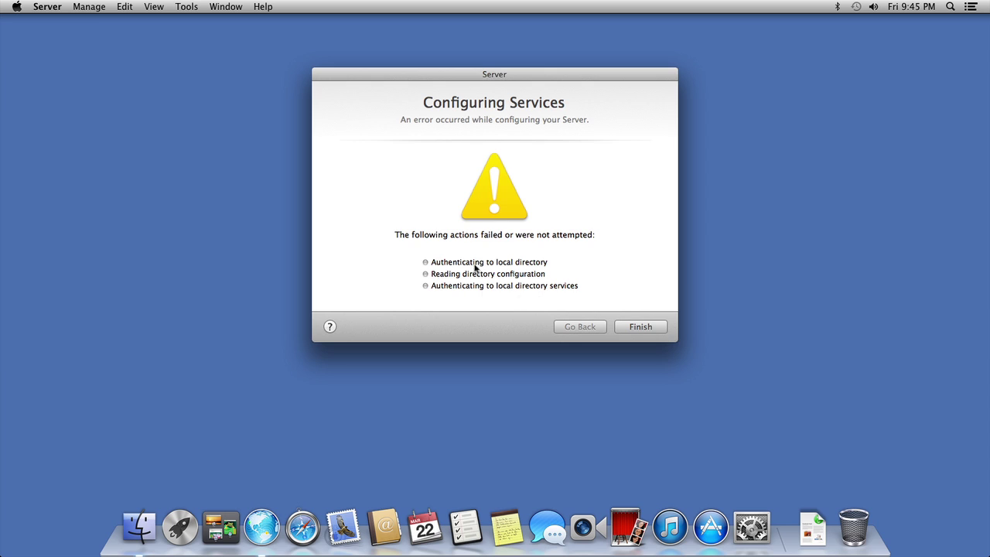
# Step: Finish setup and scroll the testserver sidebar down to the Services list
pyautogui.click(648, 328)
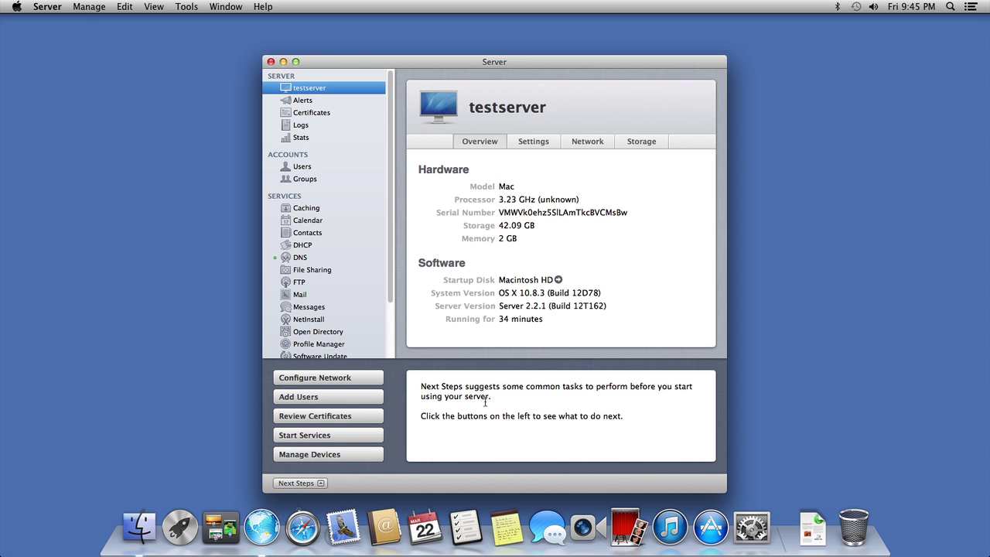
pyautogui.moveTo(390, 277); pyautogui.dragTo(387, 334)
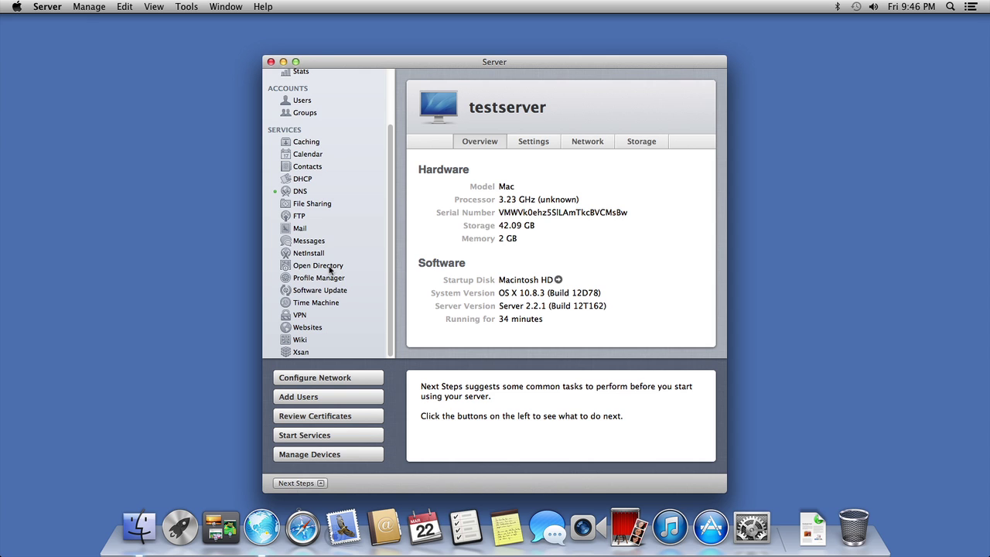
# Step: Turn on Open Directory, choose a new domain, and enter the diradmin password twice
pyautogui.click(328, 266)
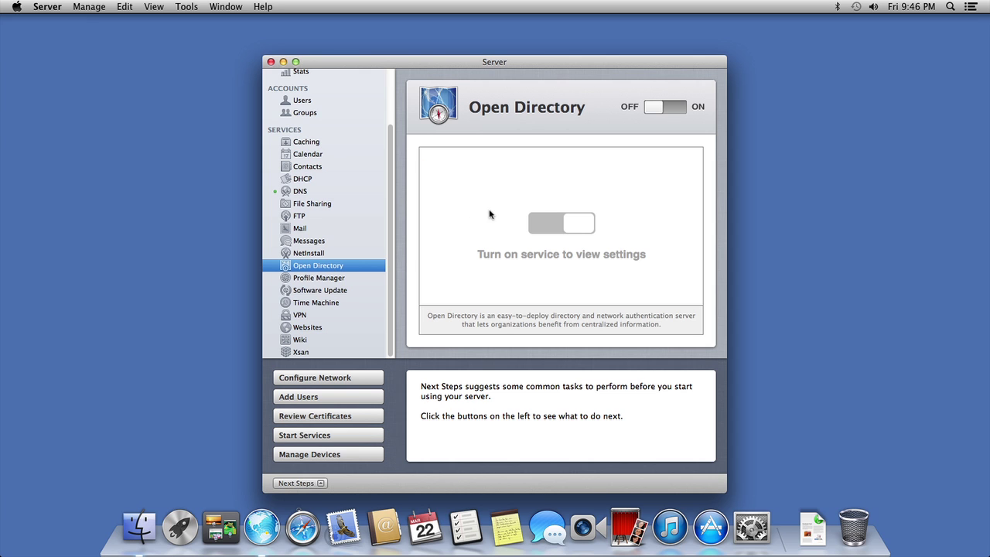
pyautogui.click(666, 104)
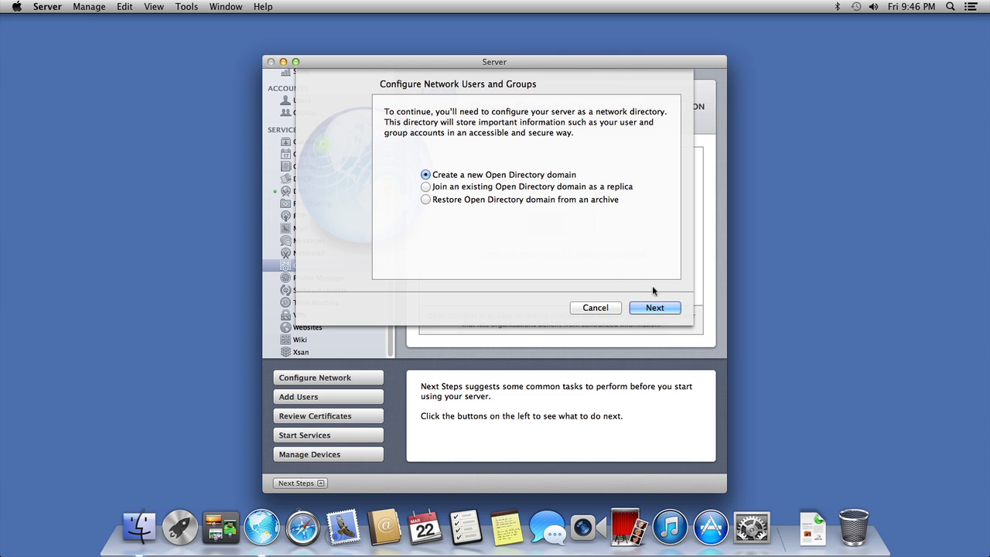
pyautogui.click(654, 307)
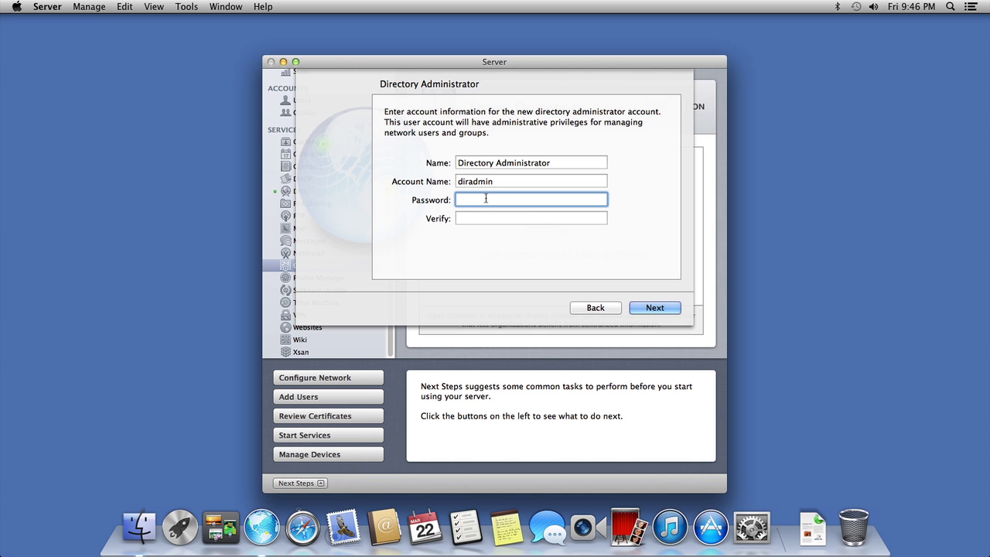
pyautogui.write('p')
pyautogui.press('Tab')
pyautogui.write('p')
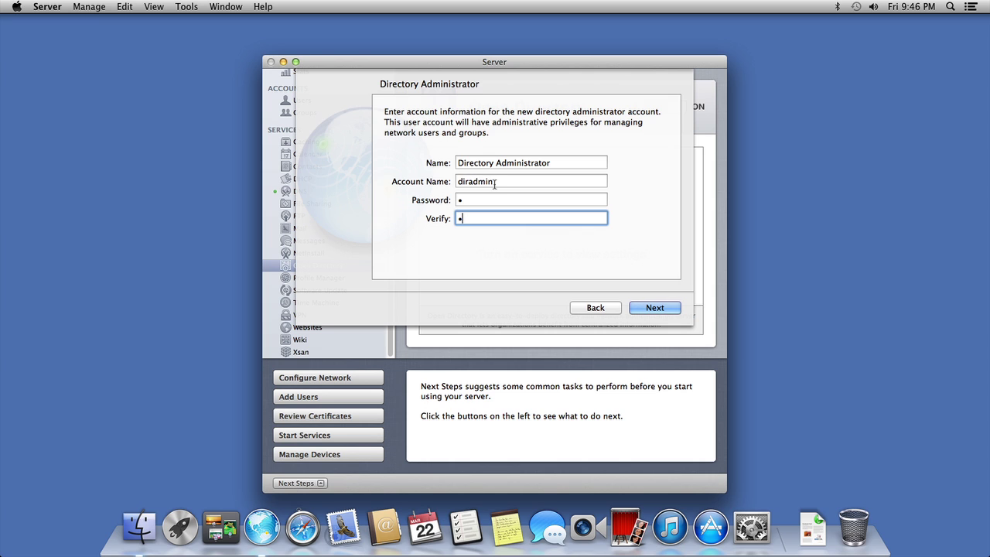
# Step: Name the organization 'something interesting here', add the admin e-mail, and set up the master
pyautogui.click(654, 308)
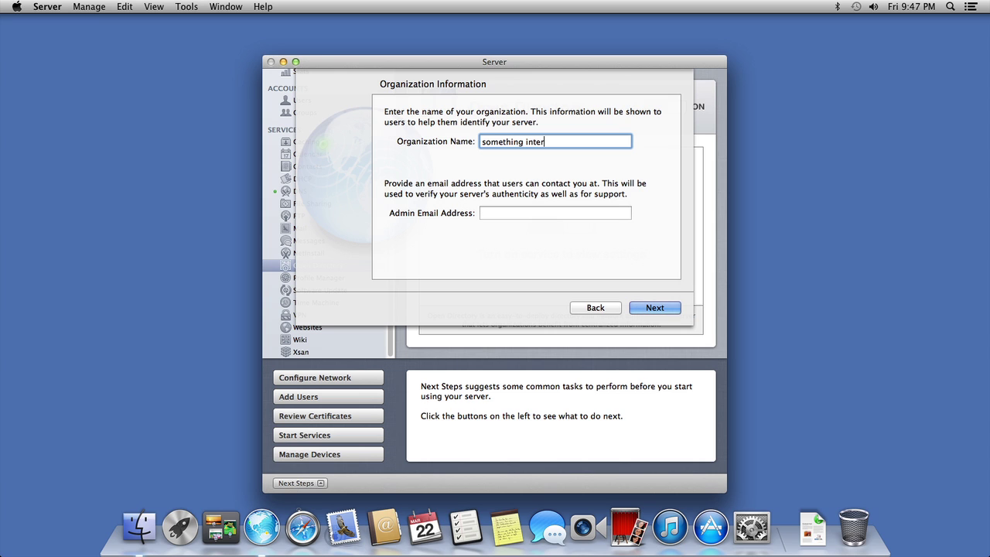
pyautogui.write('esting here')
pyautogui.click(482, 213)
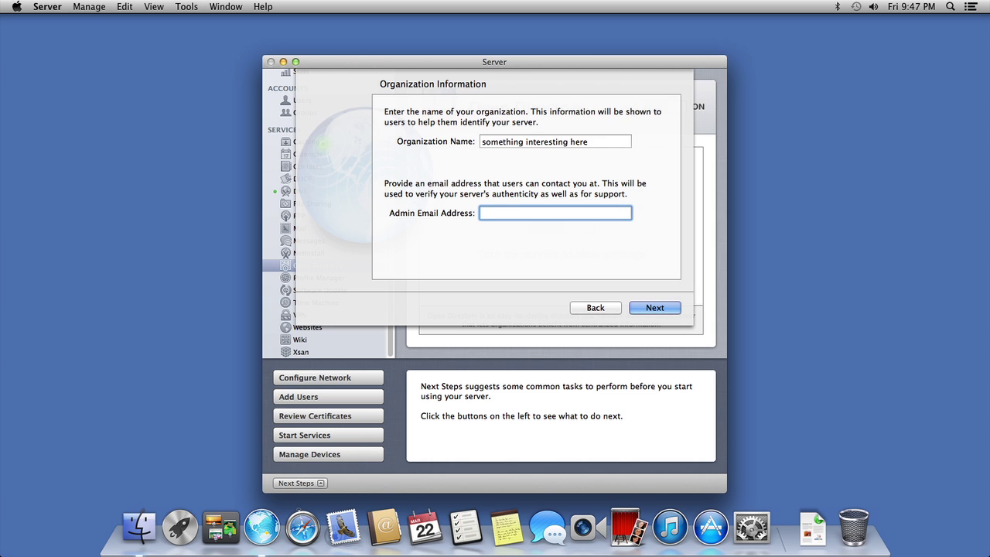
pyautogui.write('admin@company.com')
pyautogui.click(655, 308)
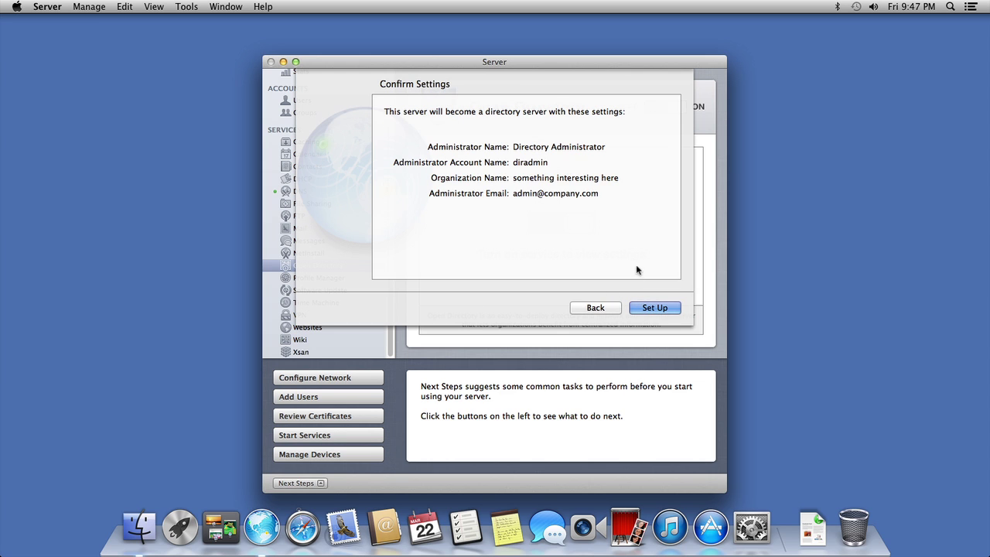
pyautogui.click(655, 308)
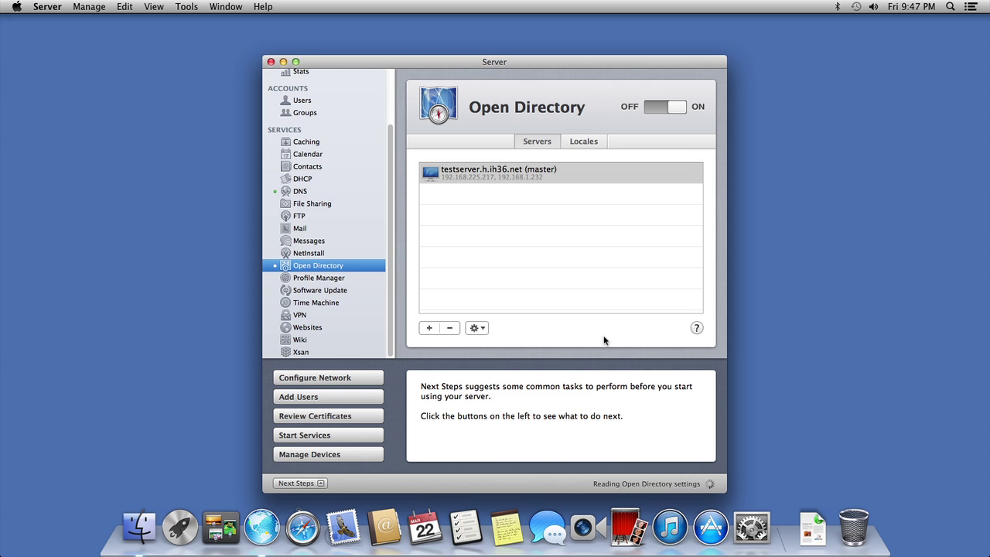
# Step: Pass through NetInstall and Open Directory, then show the Users list under Accounts
pyautogui.click(298, 254)
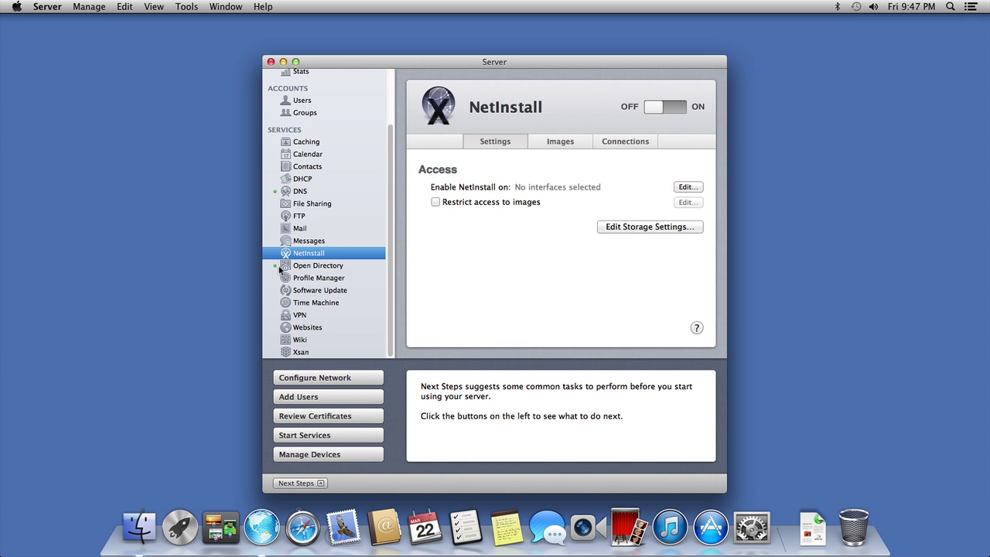
pyautogui.click(295, 268)
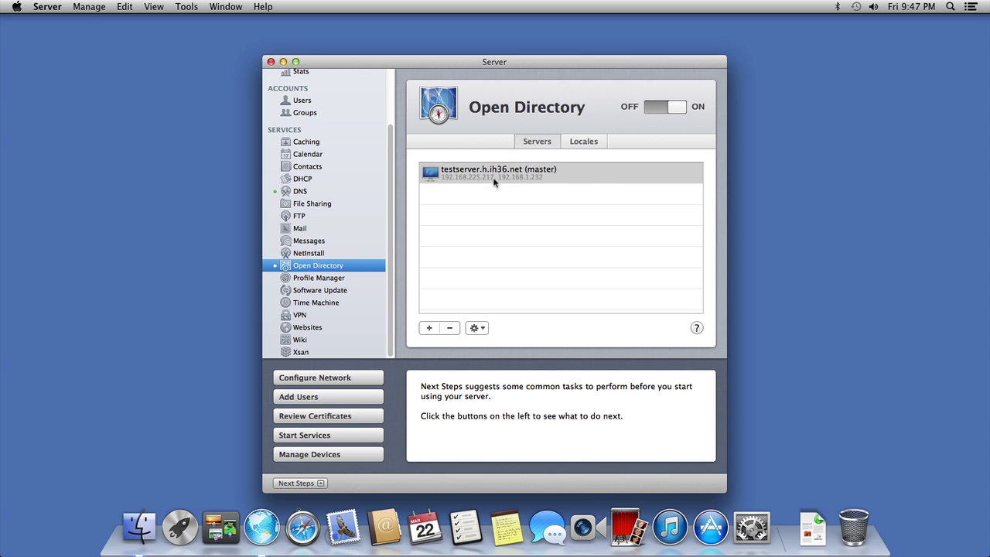
pyautogui.click(300, 106)
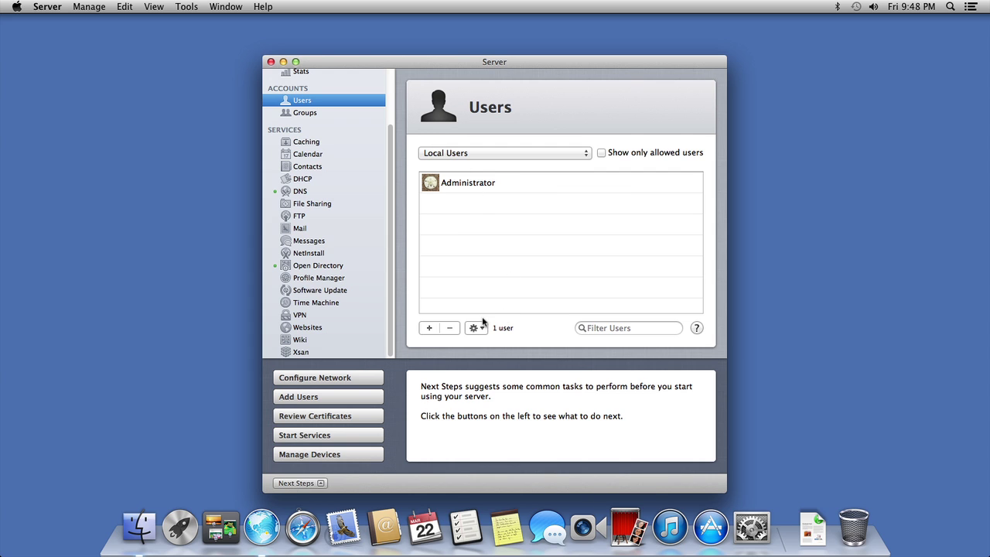
# Step: Add a new user, entering the full name, account name, e-mail and password twice
pyautogui.click(429, 328)
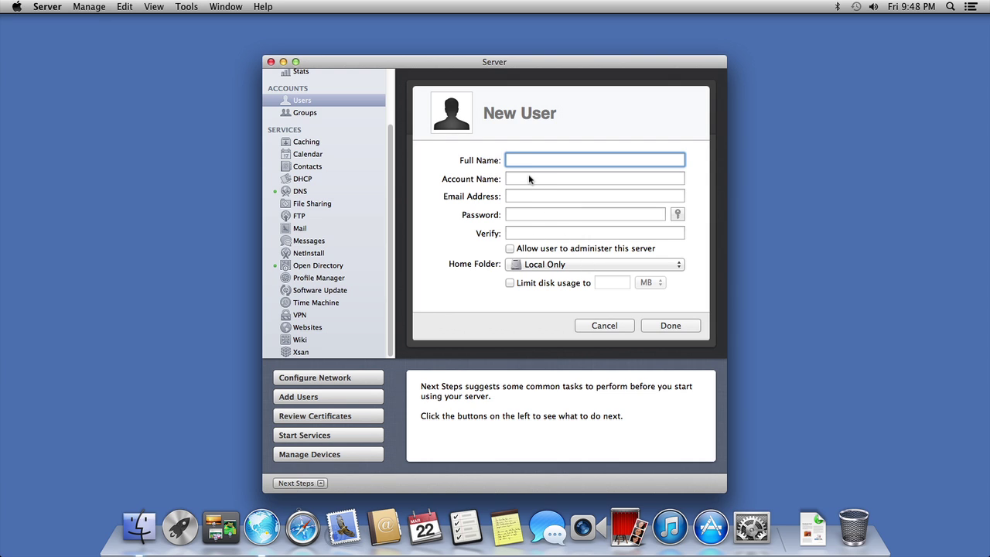
pyautogui.write('Bob ')
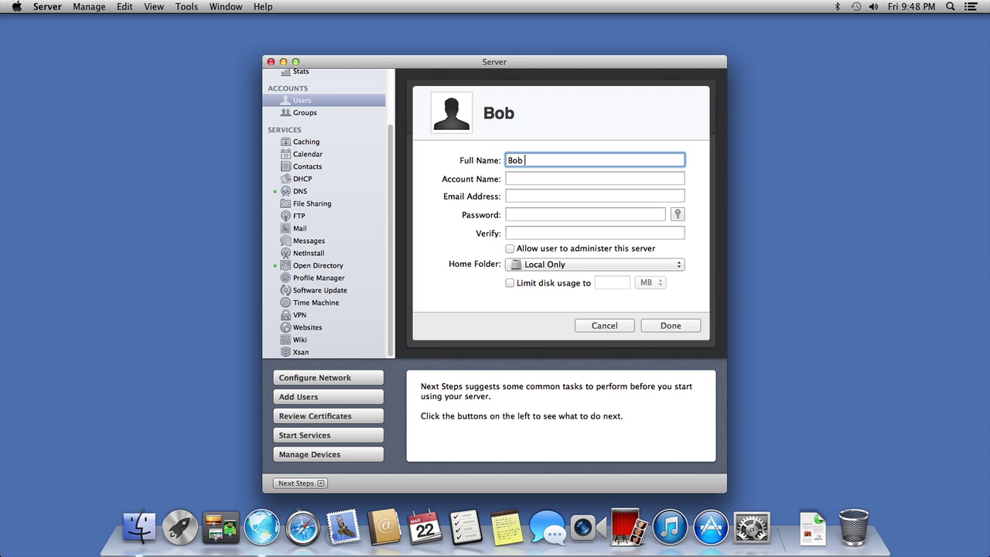
pyautogui.write('Bobel')
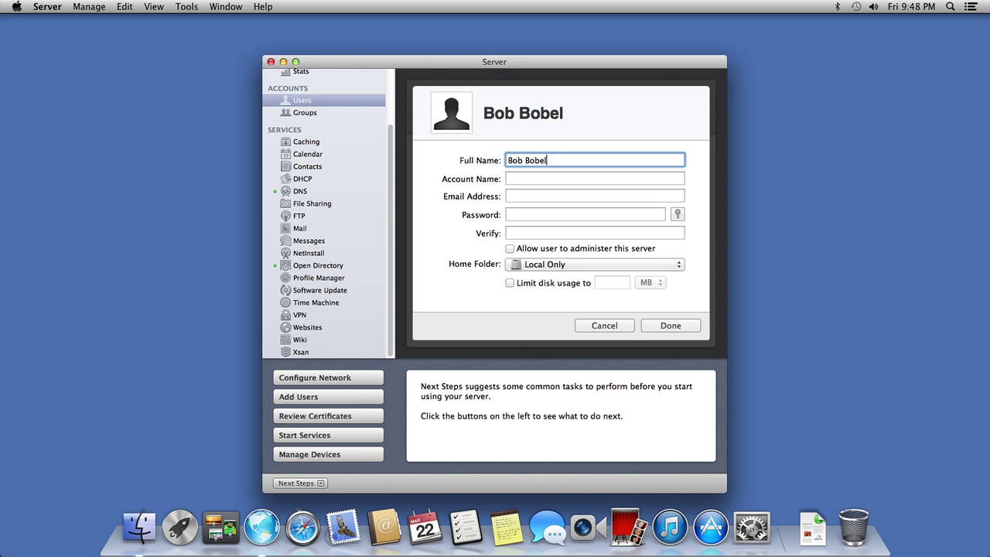
pyautogui.write('ina')
pyautogui.press('Tab')
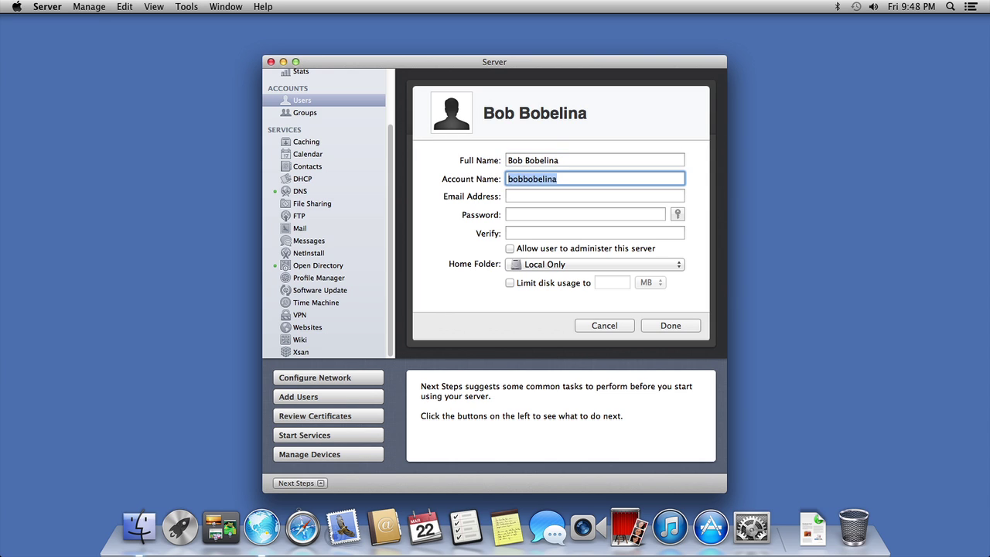
pyautogui.write('bob')
pyautogui.press('Tab')
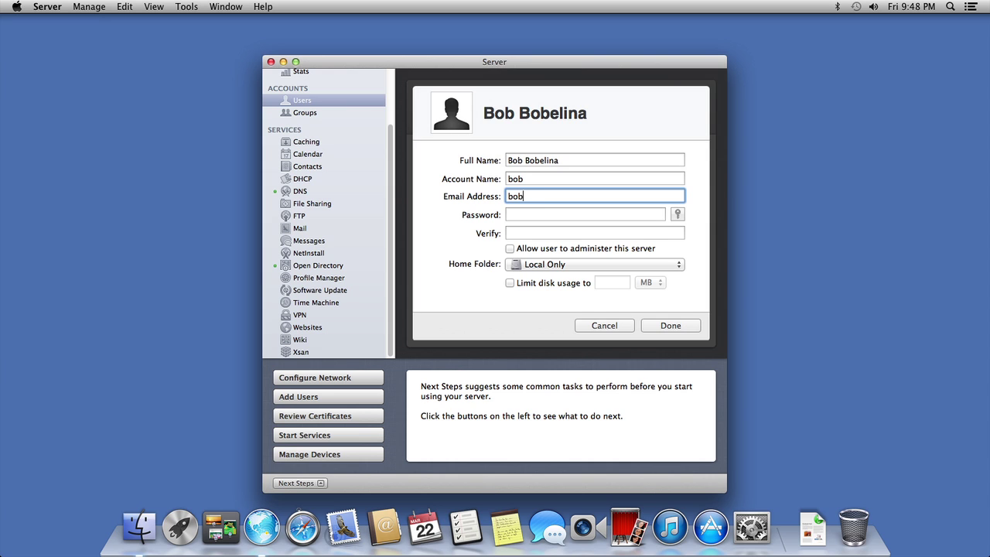
pyautogui.write('bob@company.com')
pyautogui.press('Tab')
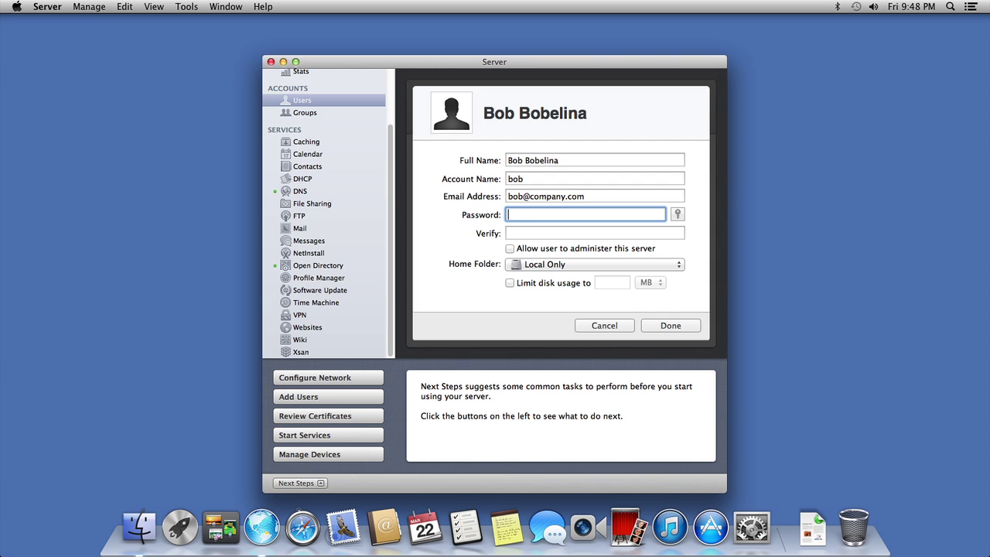
pyautogui.write('a')
pyautogui.press('Tab')
pyautogui.write('a')
pyautogui.press('Tab')
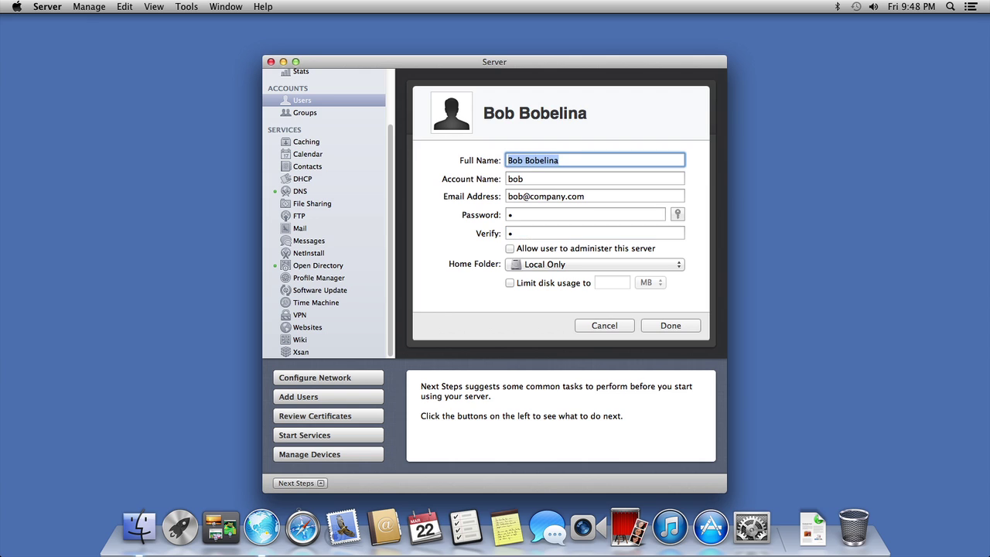
# Step: Set the Home Folder to None – Services Only and create the account
pyautogui.click(557, 265)
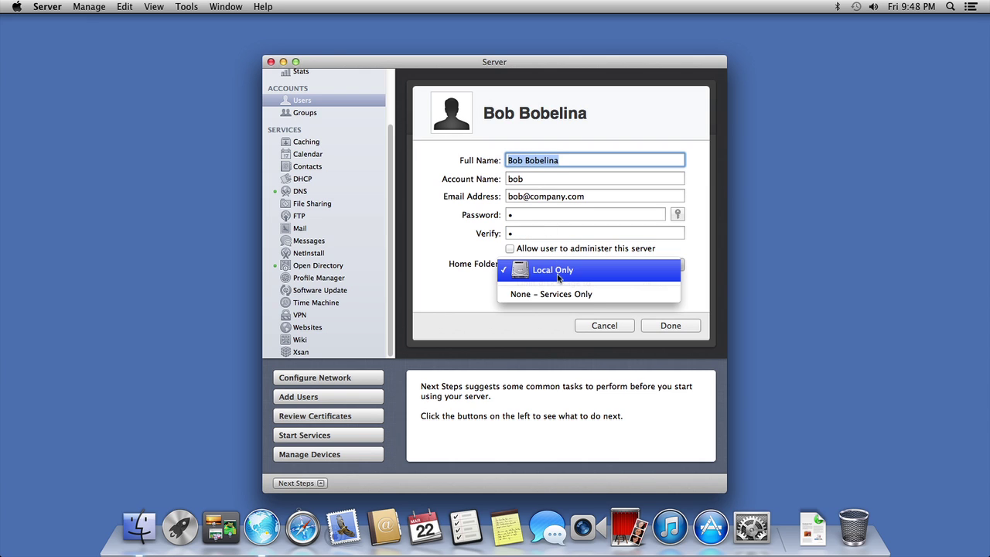
pyautogui.click(557, 294)
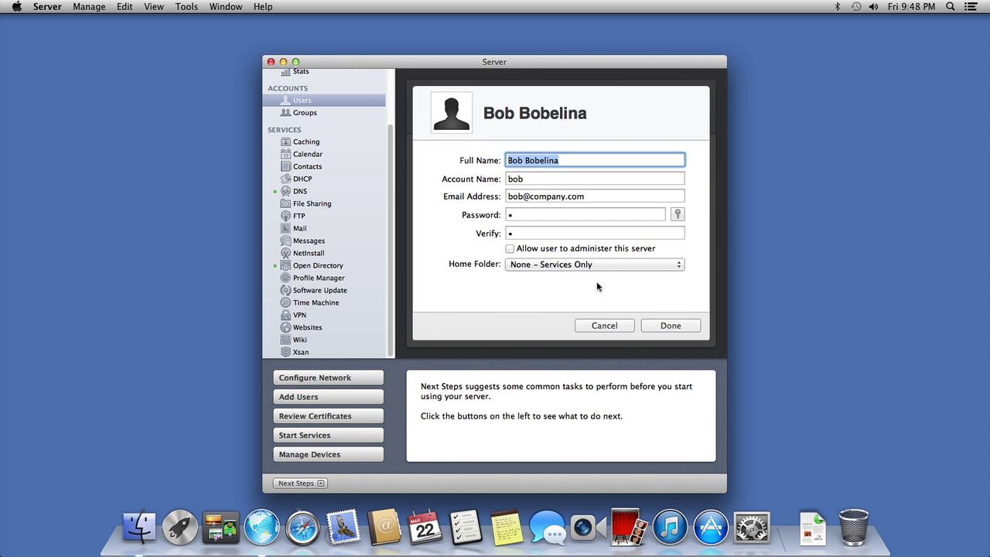
pyautogui.click(686, 328)
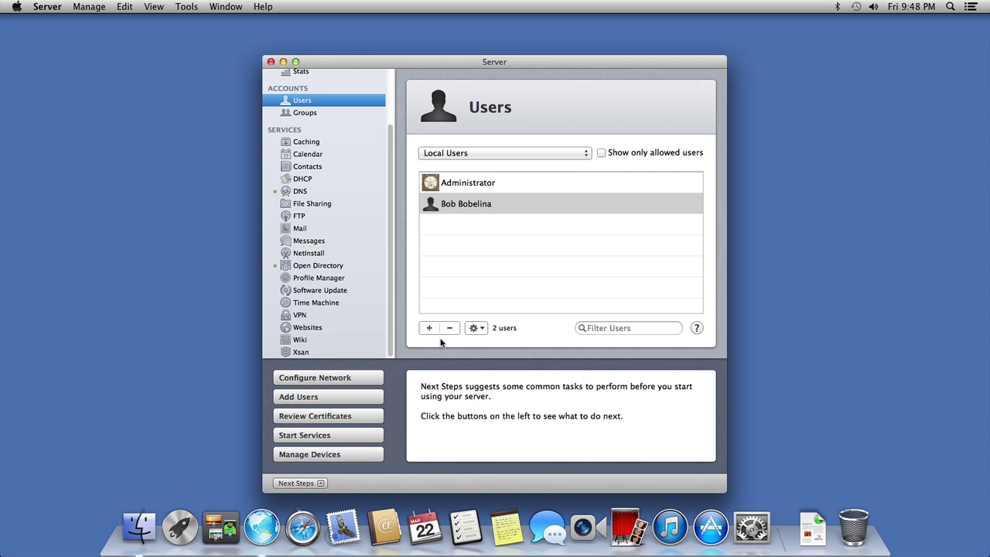
# Step: Uncheck Calendar, Contacts, File Sharing, FTP, Mail, Messages and Profile Manager, leaving only VPN
pyautogui.click(475, 328)
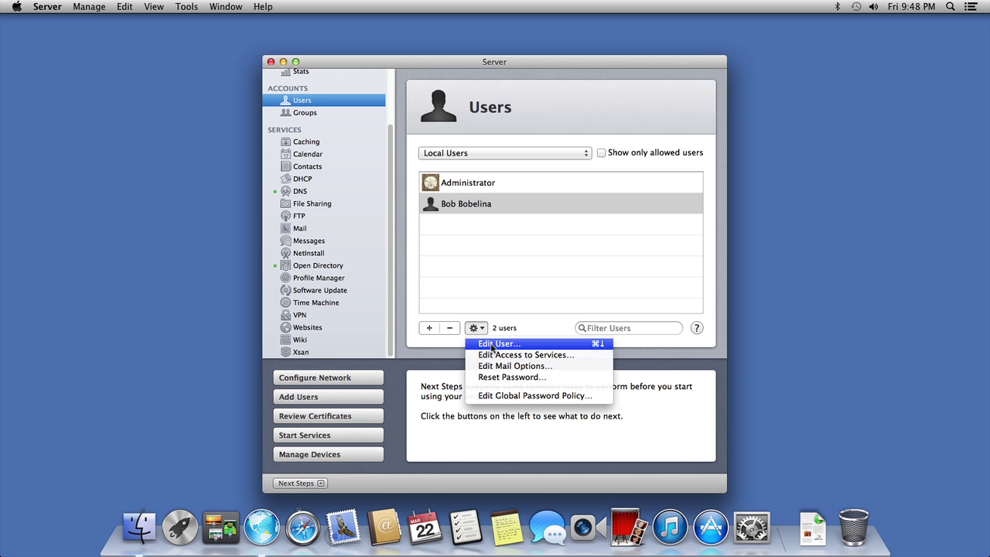
pyautogui.click(504, 355)
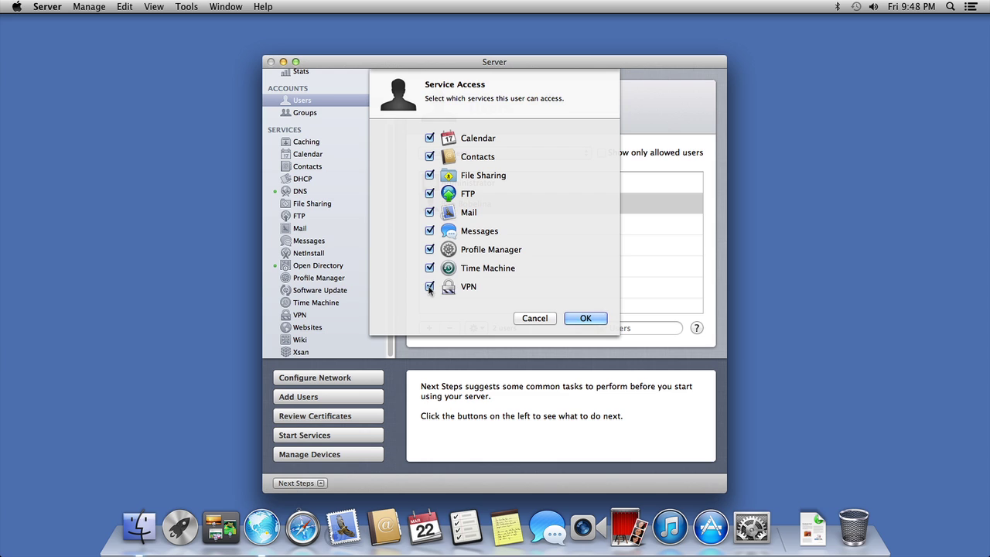
pyautogui.click(429, 138)
pyautogui.click(429, 156)
pyautogui.click(429, 175)
pyautogui.click(429, 193)
pyautogui.click(429, 212)
pyautogui.click(430, 230)
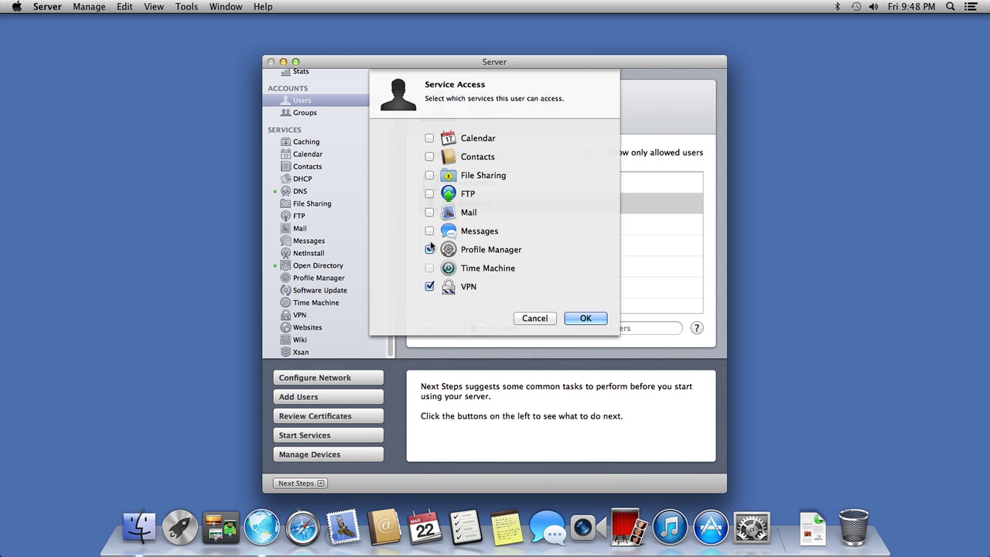
pyautogui.click(429, 250)
pyautogui.click(587, 319)
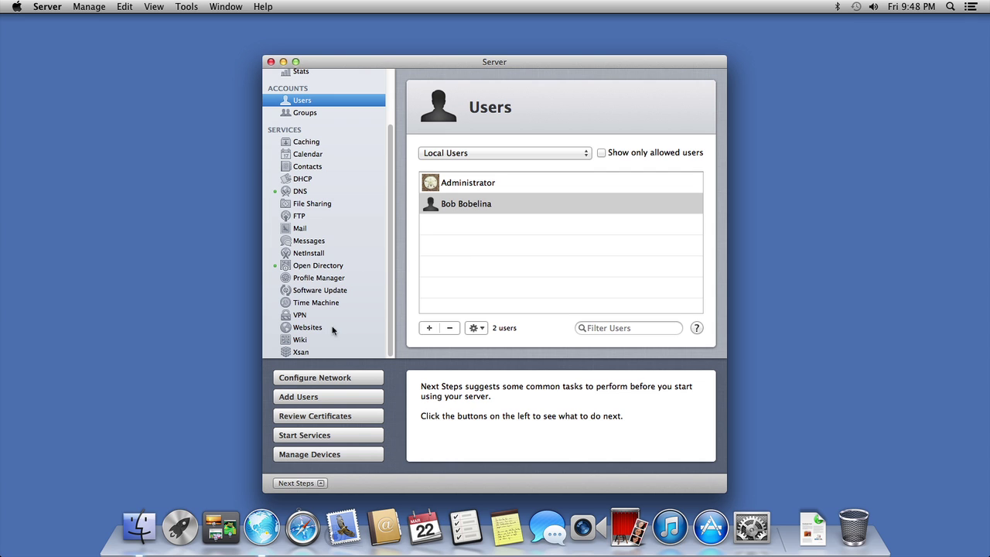
# Step: Configure the VPN service for both L2TP and PPTP
pyautogui.click(302, 316)
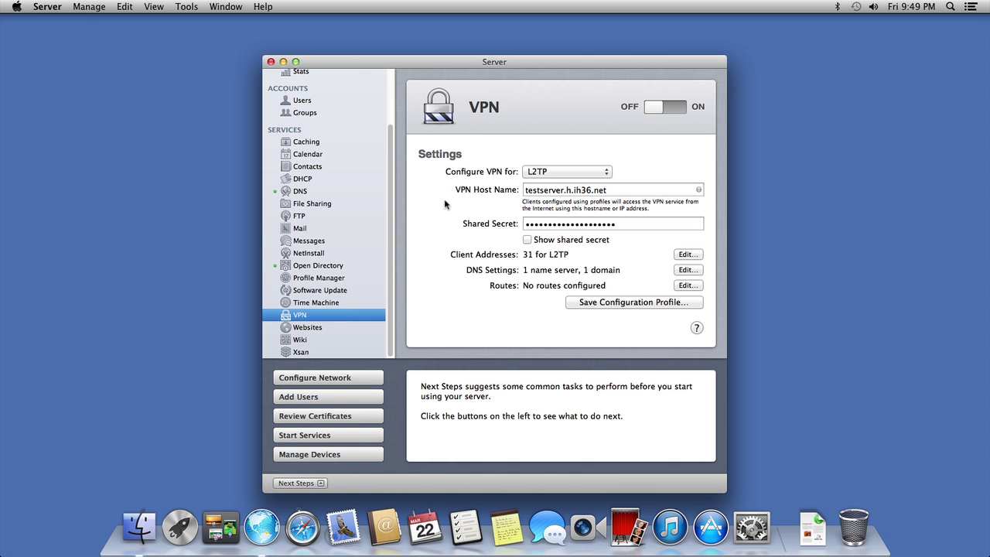
pyautogui.click(567, 173)
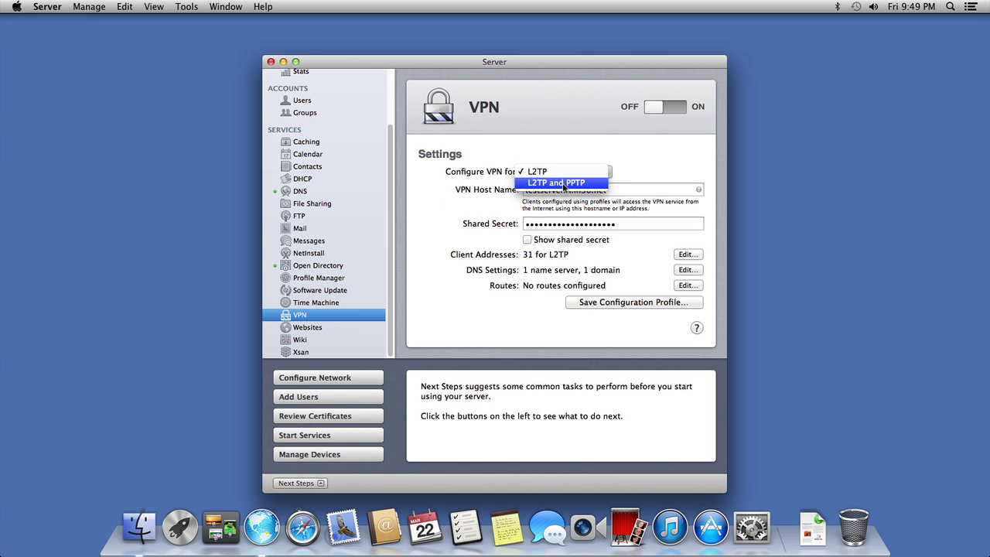
pyautogui.click(564, 183)
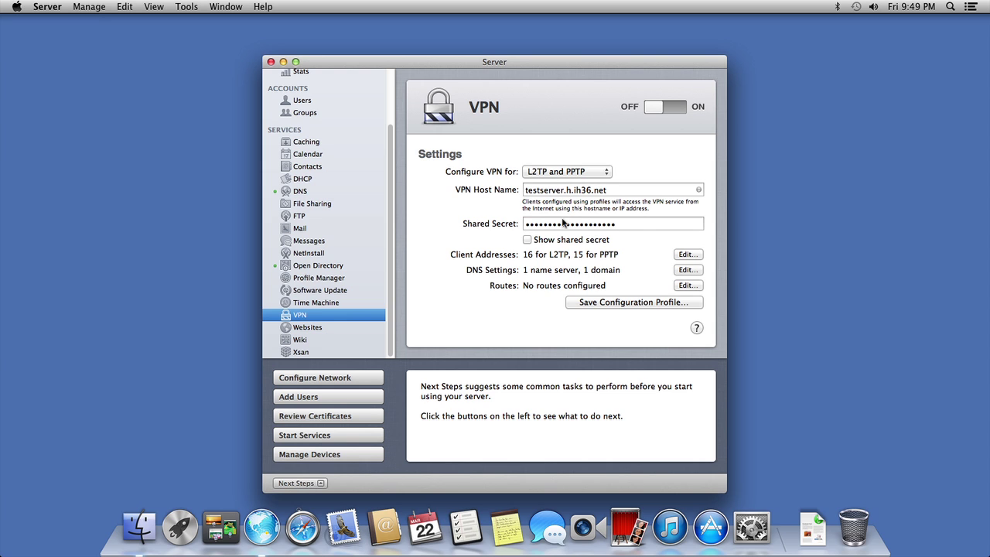
# Step: Show the shared secret in plain text and replace it with a new secret
pyautogui.click(526, 240)
pyautogui.moveTo(630, 224); pyautogui.dragTo(495, 223)
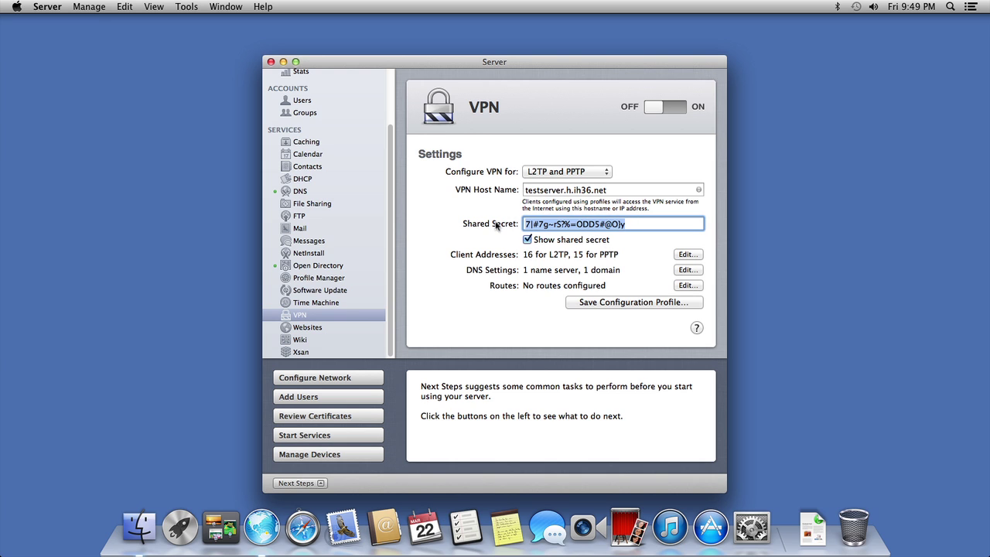
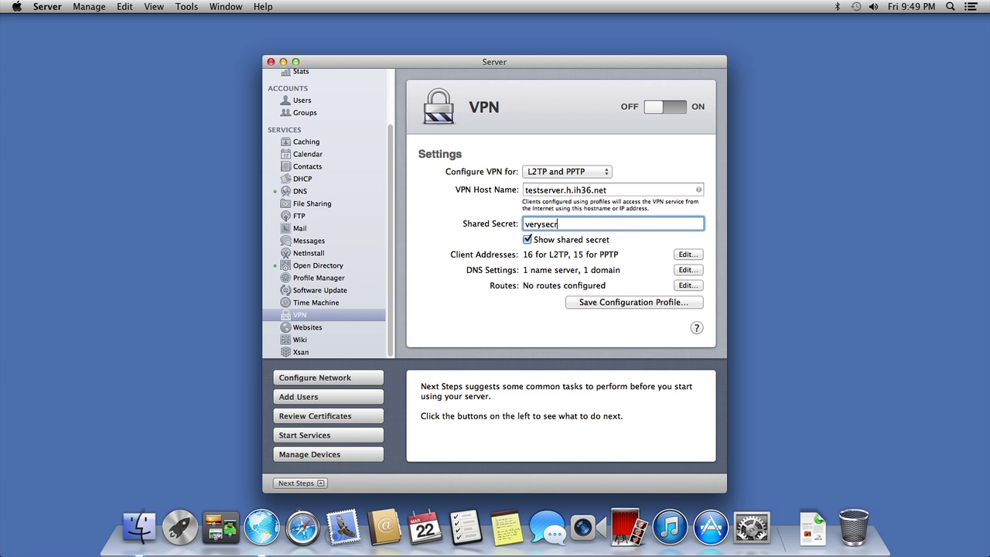
# Step: Remove the stray trailing character from the new shared secret
pyautogui.click(690, 255)
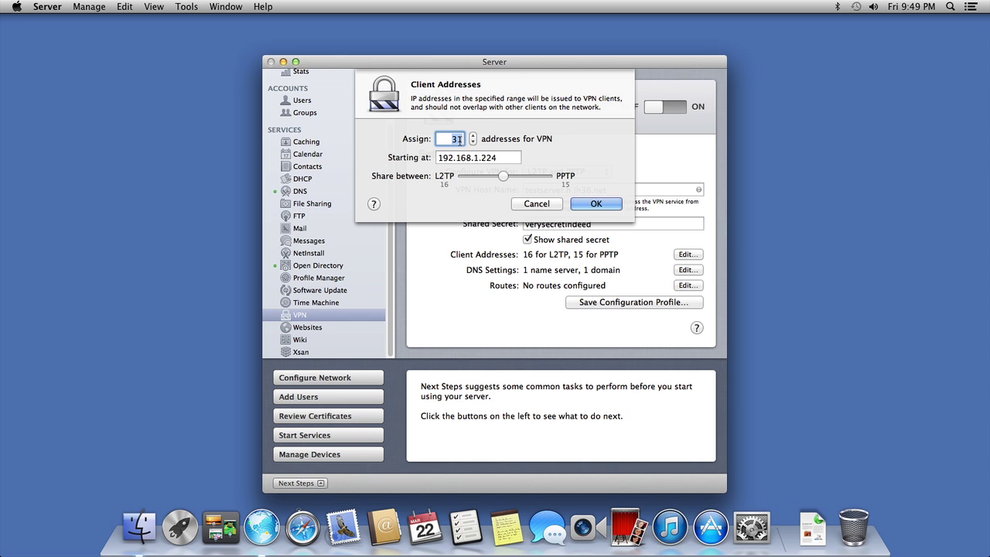
pyautogui.press('Return')
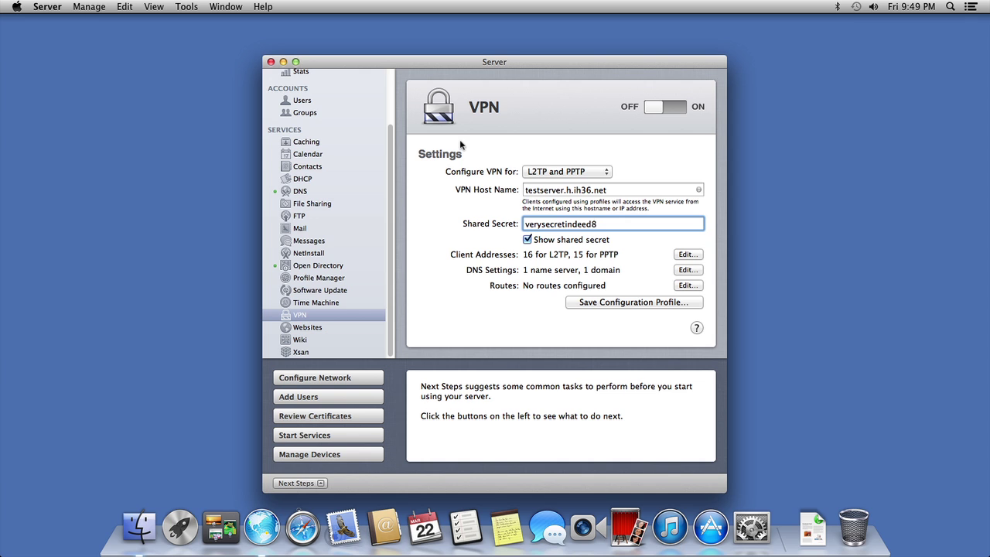
pyautogui.press('BackSpace')
# Step: Bring the VPN client address count down toward 8 and start editing the starting address
pyautogui.click(686, 255)
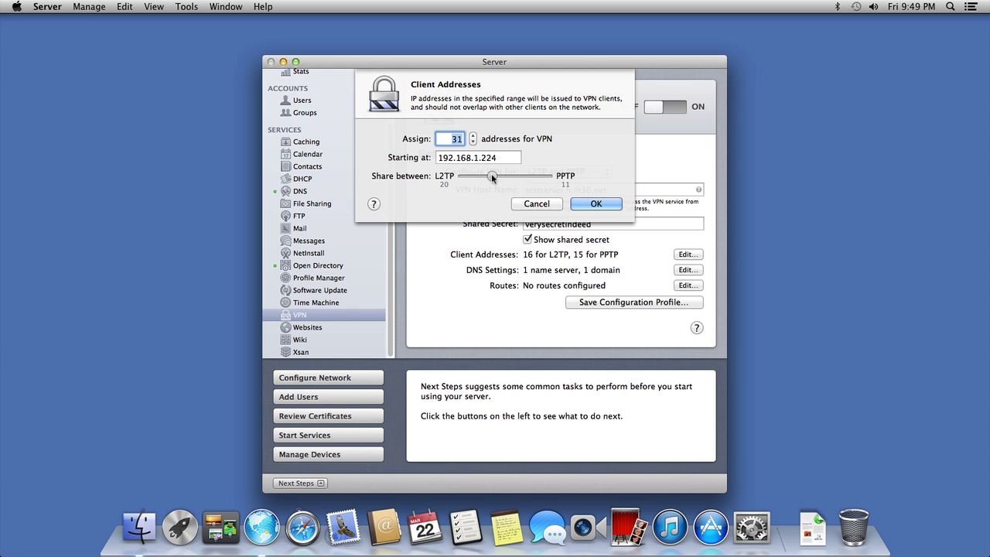
pyautogui.click(473, 142)
pyautogui.click(473, 142)
pyautogui.click(473, 142)
pyautogui.click(473, 142)
pyautogui.click(474, 142)
pyautogui.click(474, 142)
pyautogui.click(474, 143)
pyautogui.click(473, 143)
pyautogui.click(473, 142)
pyautogui.click(473, 142)
pyautogui.click(473, 143)
pyautogui.click(473, 143)
pyautogui.click(473, 135)
pyautogui.click(473, 135)
pyautogui.click(474, 135)
pyautogui.click(476, 158)
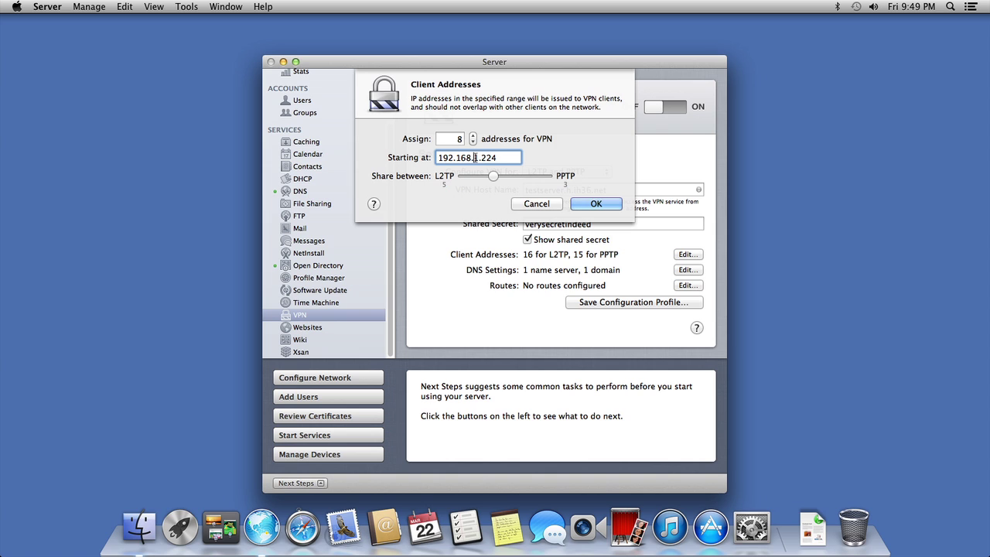
pyautogui.moveTo(476, 158); pyautogui.dragTo(517, 157)
pyautogui.press('Return')
pyautogui.write('22')
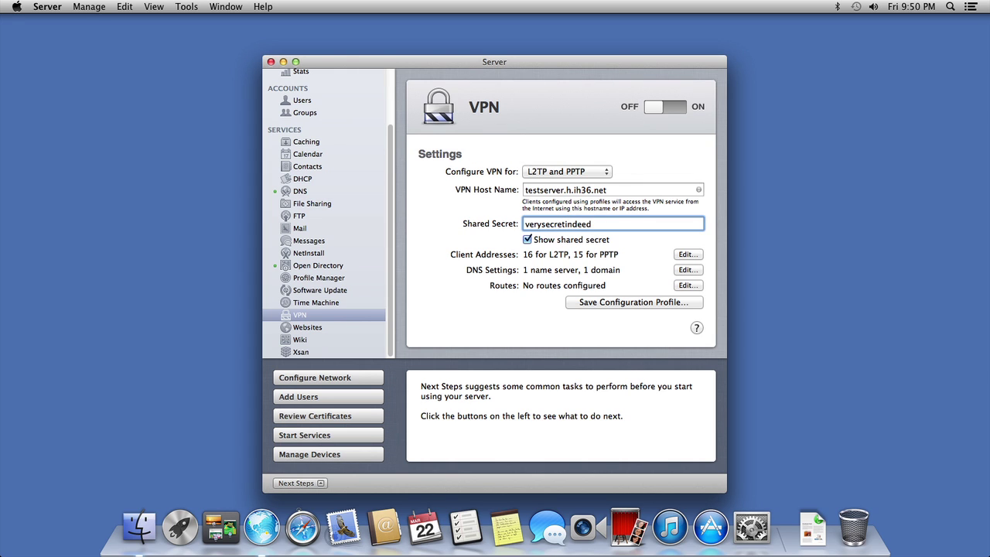
# Step: Assign 8 client addresses from 192.168.225.150, split 2 L2TP and 6 PPTP, and apply
pyautogui.click(687, 254)
pyautogui.click(509, 161)
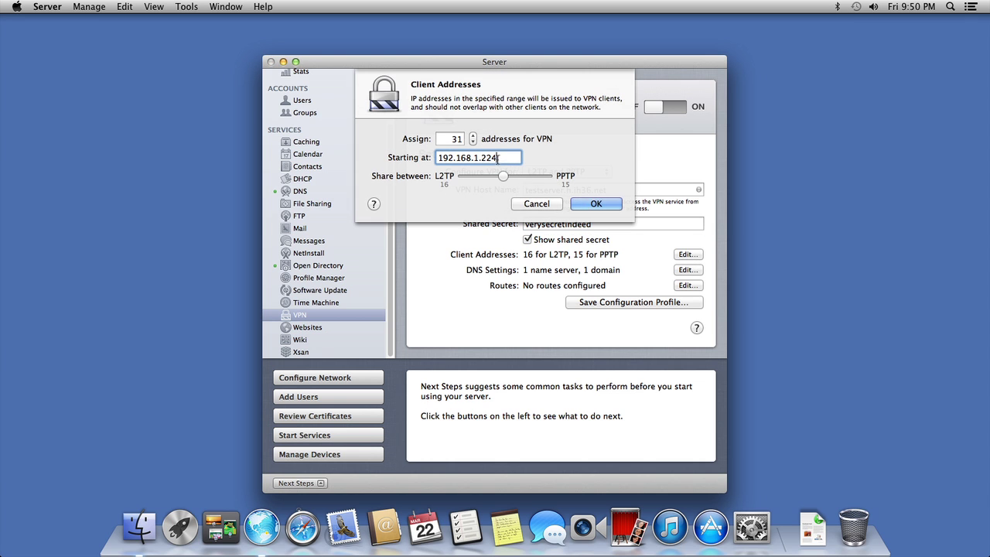
pyautogui.click(454, 139)
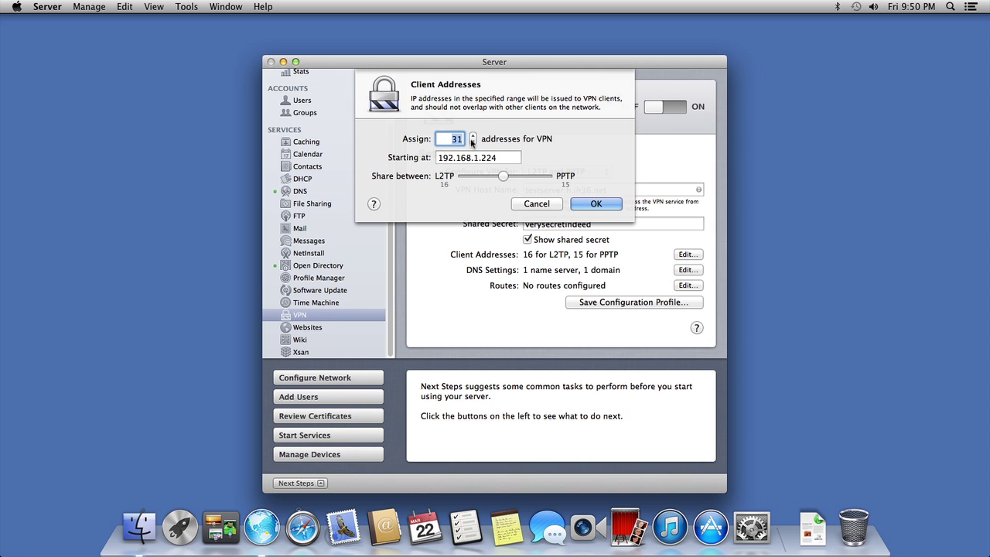
pyautogui.write('8')
pyautogui.moveTo(474, 157); pyautogui.dragTo(520, 157)
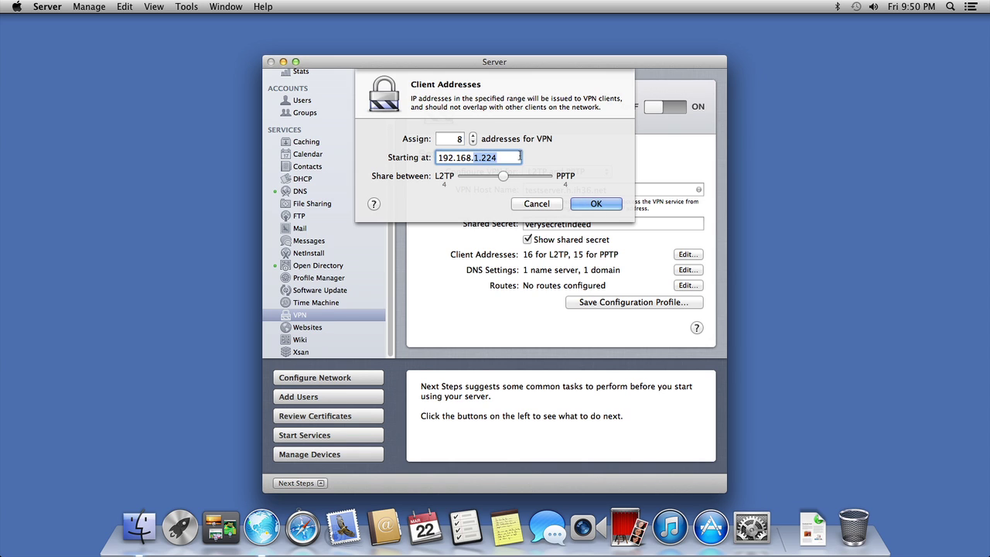
pyautogui.write('225.150')
pyautogui.moveTo(503, 176); pyautogui.dragTo(553, 192)
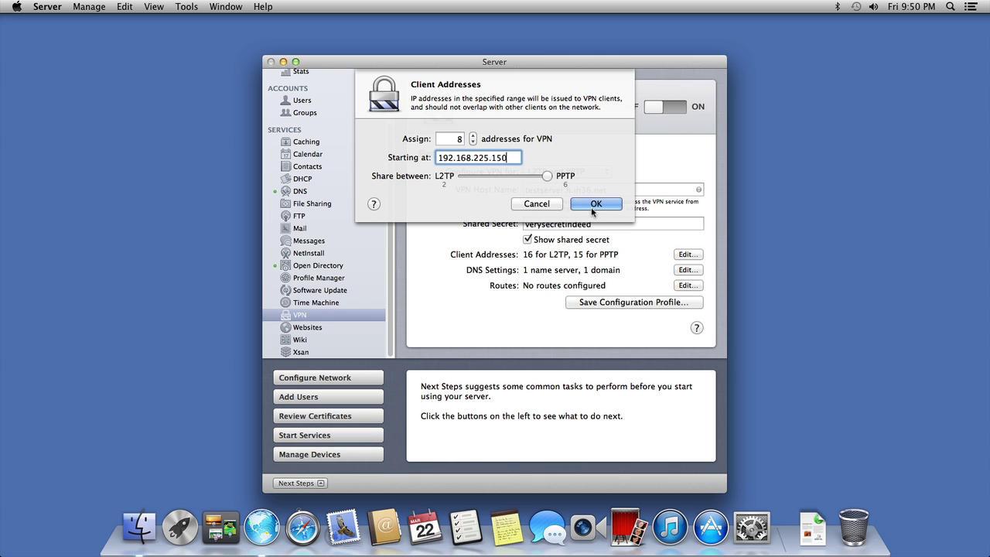
pyautogui.click(594, 206)
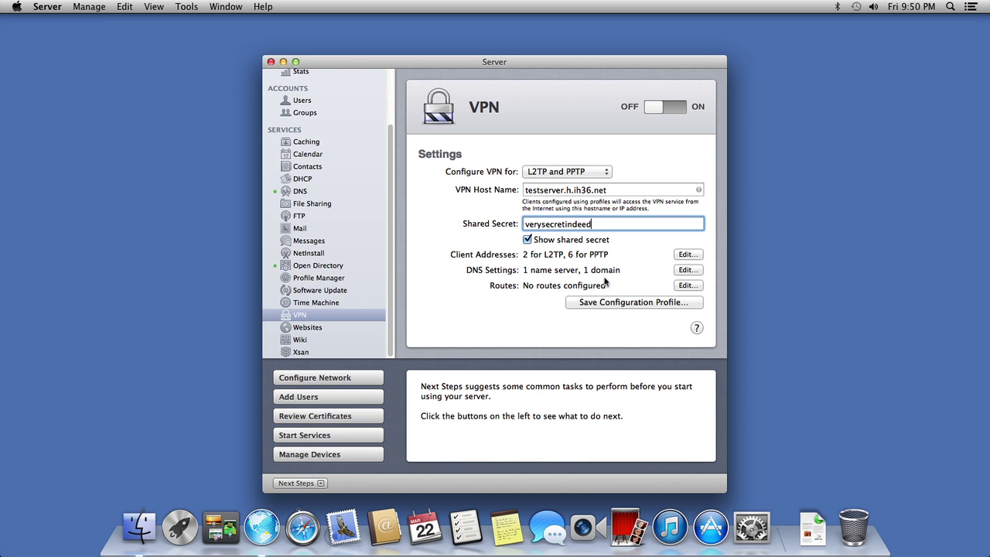
# Step: Leave VPN routes empty, turn VPN on, confirm the changed shared secret, and restart VPN
pyautogui.click(687, 285)
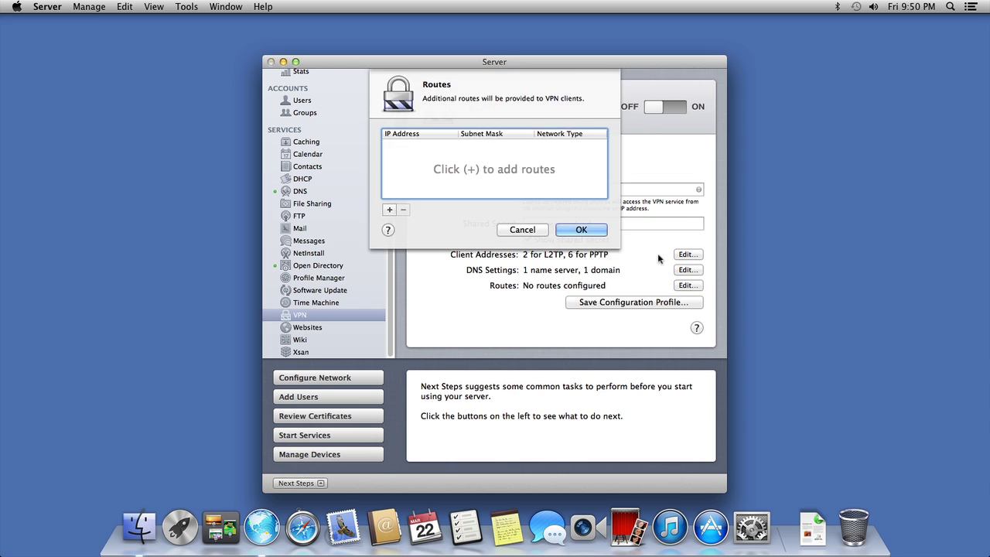
pyautogui.click(580, 230)
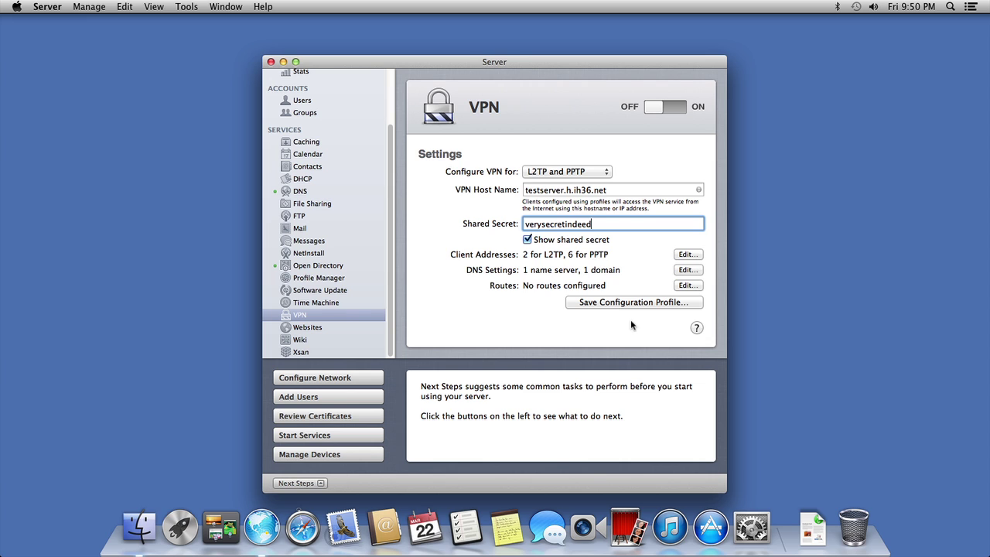
pyautogui.click(670, 110)
pyautogui.click(300, 279)
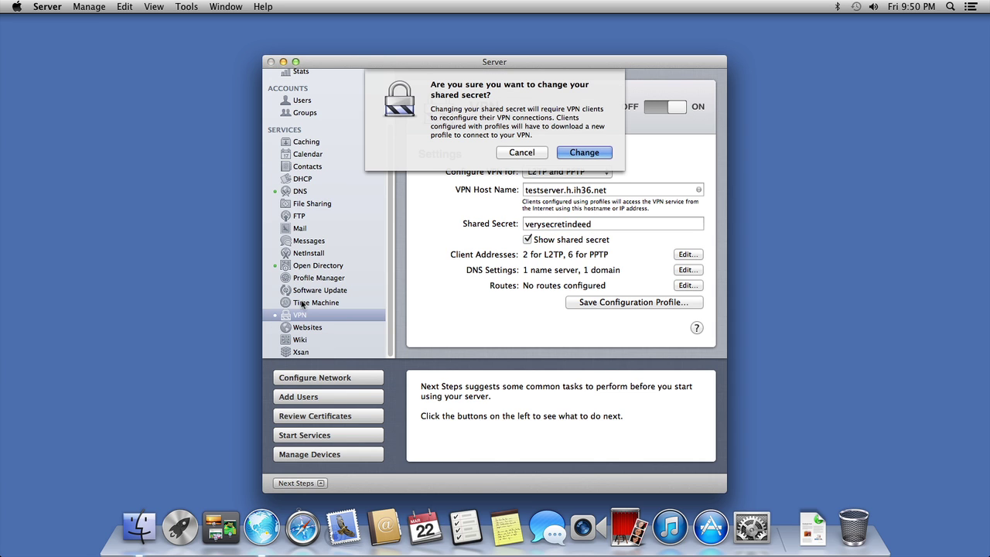
pyautogui.click(572, 155)
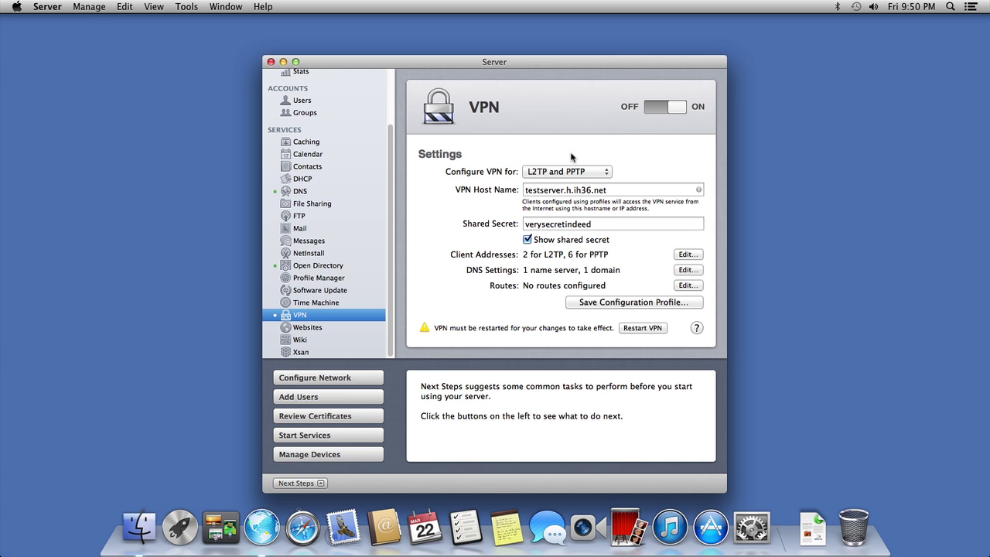
pyautogui.click(644, 328)
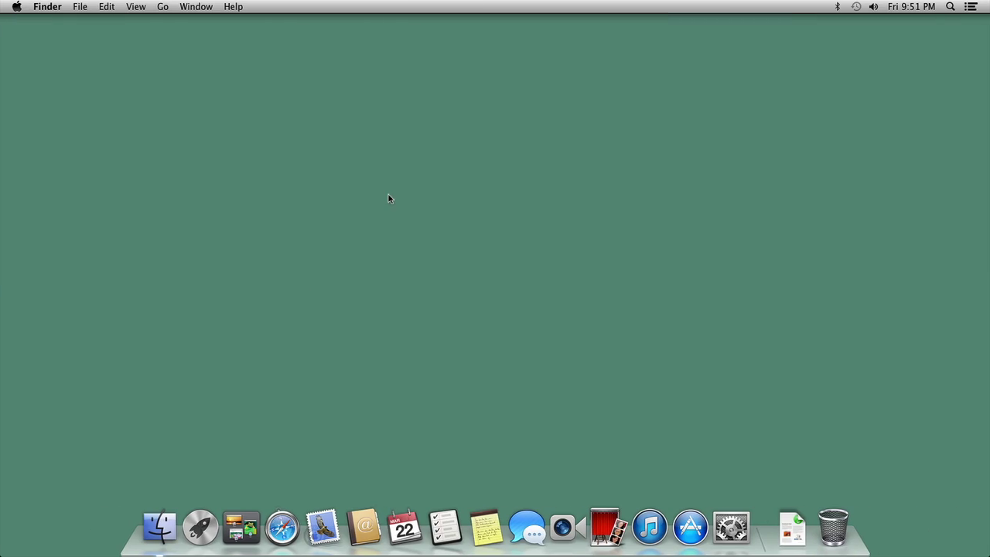
# Step: In Network preferences, add a VPN interface of type PPTP with the service name testvpn
pyautogui.click(731, 527)
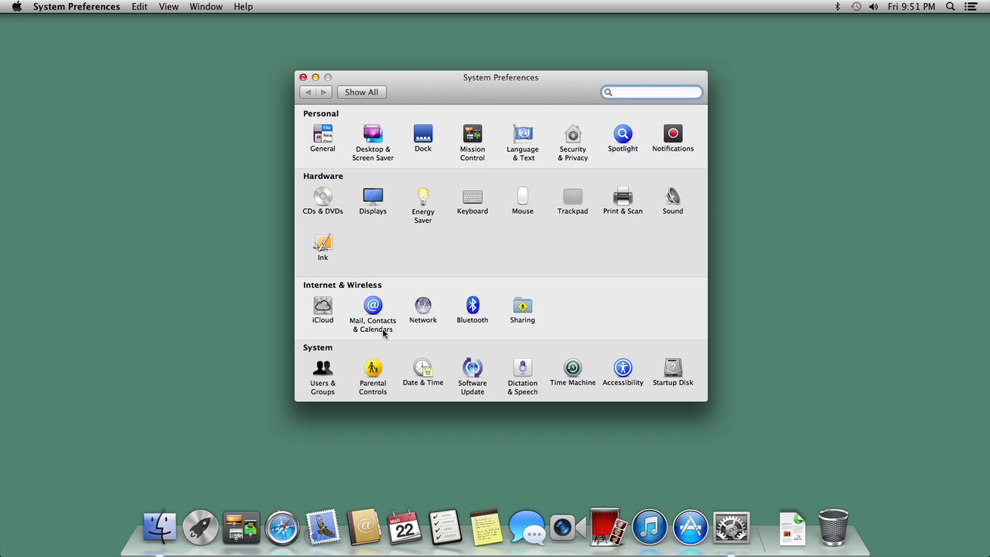
pyautogui.click(417, 302)
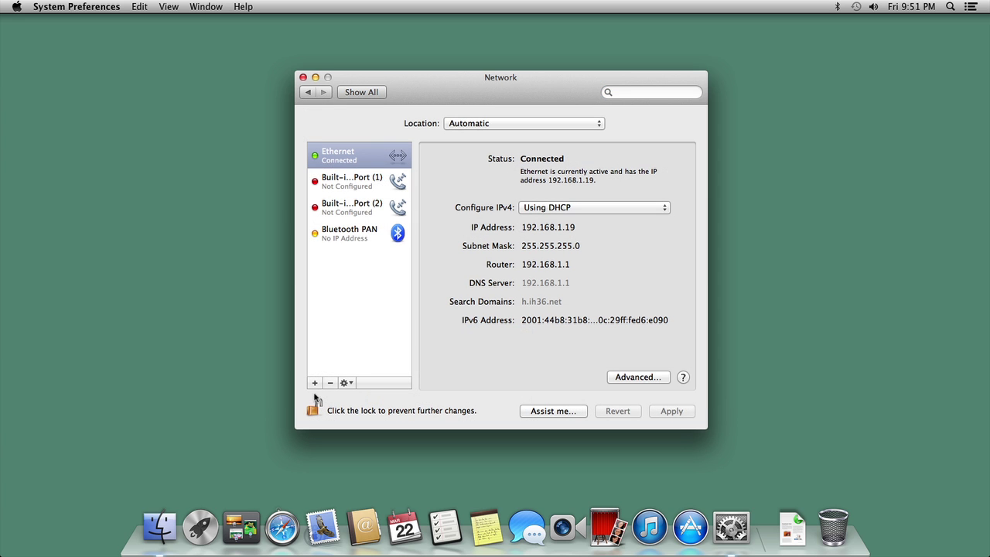
pyautogui.click(314, 383)
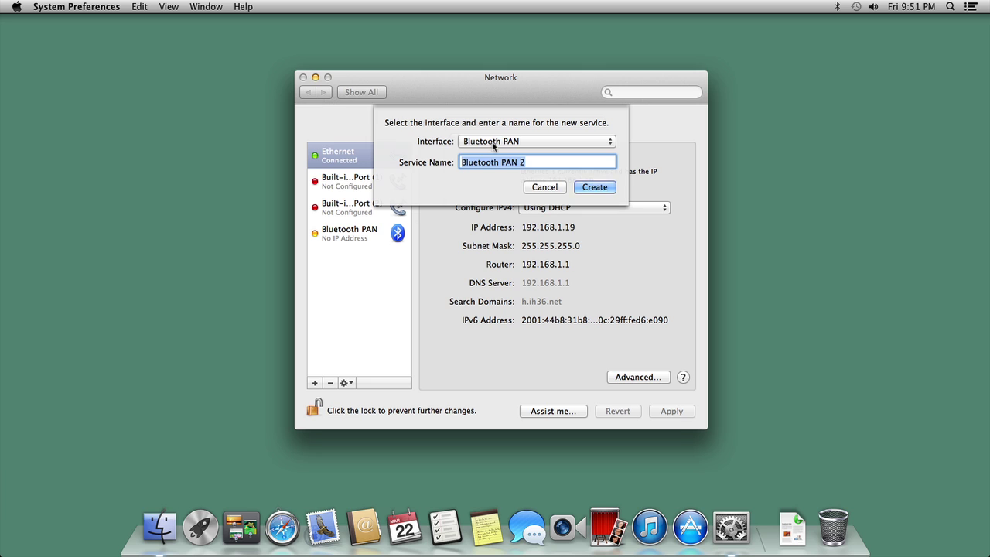
pyautogui.click(492, 143)
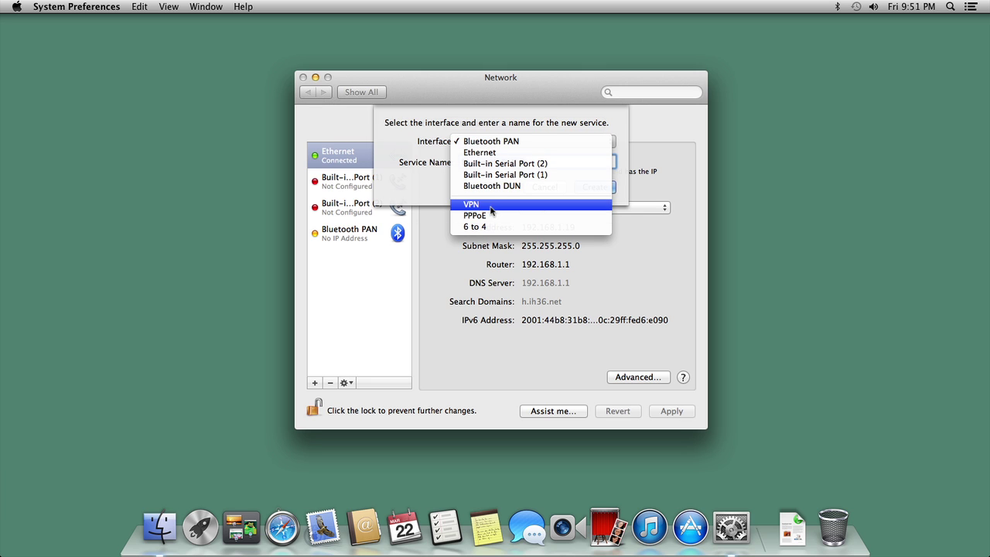
pyautogui.click(492, 204)
pyautogui.click(523, 162)
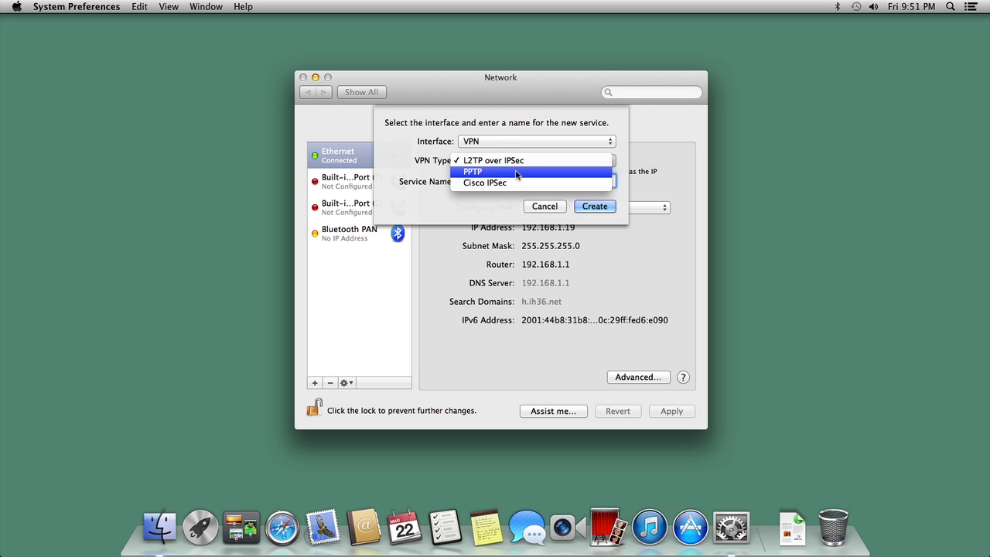
pyautogui.click(516, 171)
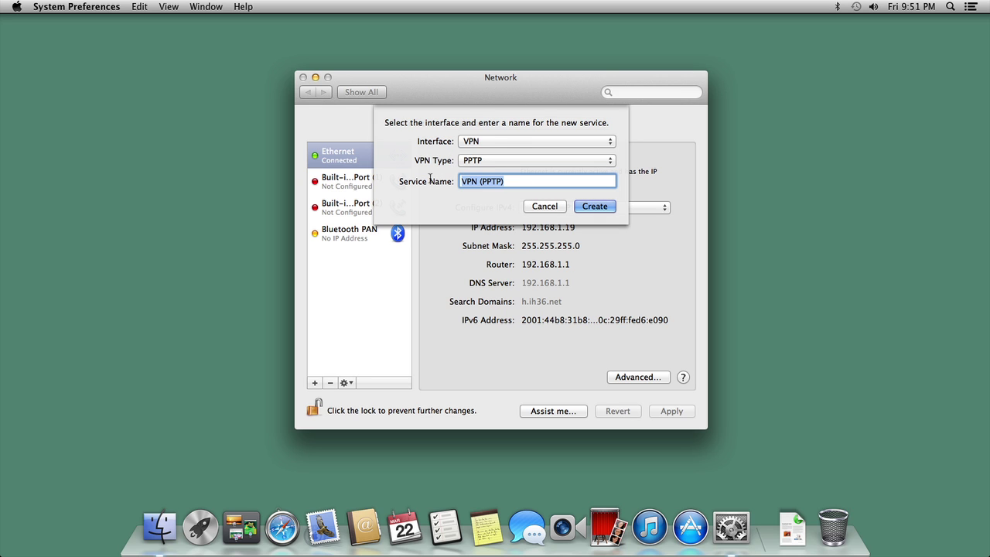
pyautogui.write('testvpn')
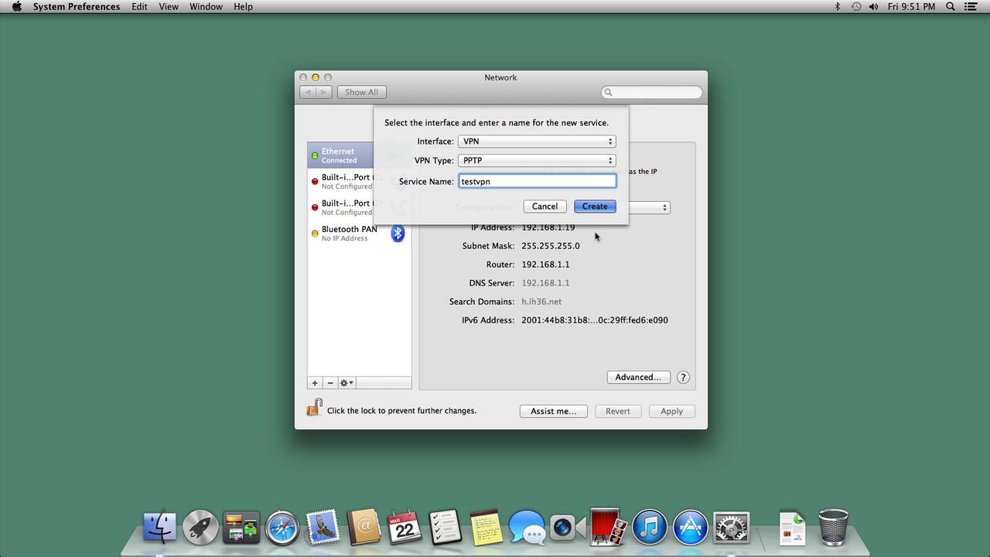
pyautogui.press('Return')
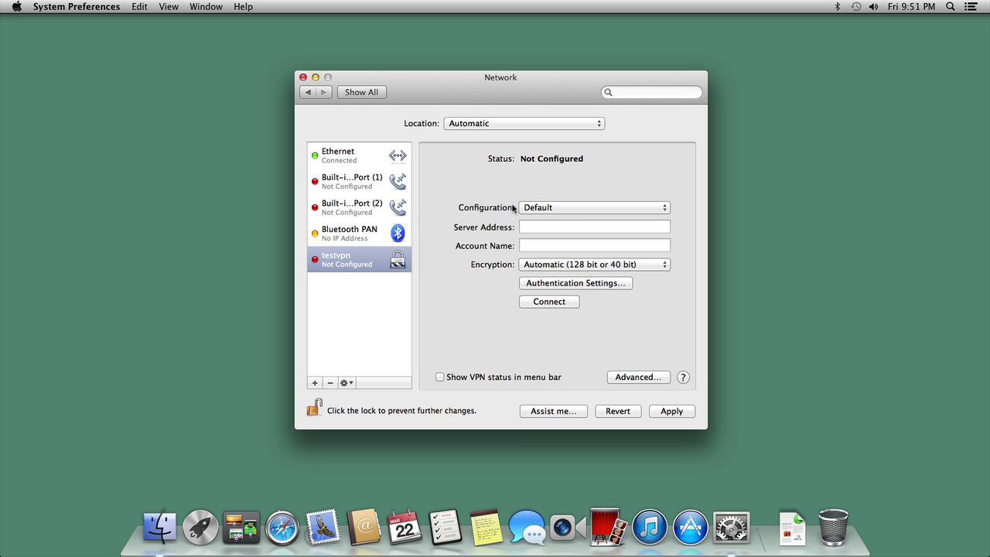
# Step: Set testvpn's server address to testserver.h.ih36.net, enter the account name, and use password authentication
pyautogui.click(539, 226)
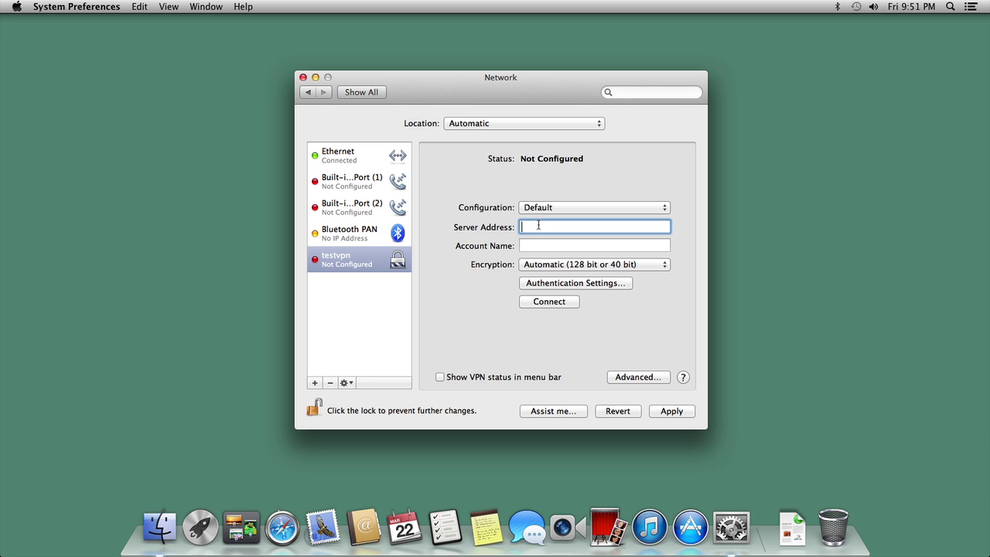
pyautogui.write('testserver.h.ih36.net')
pyautogui.click(557, 246)
pyautogui.write('bob')
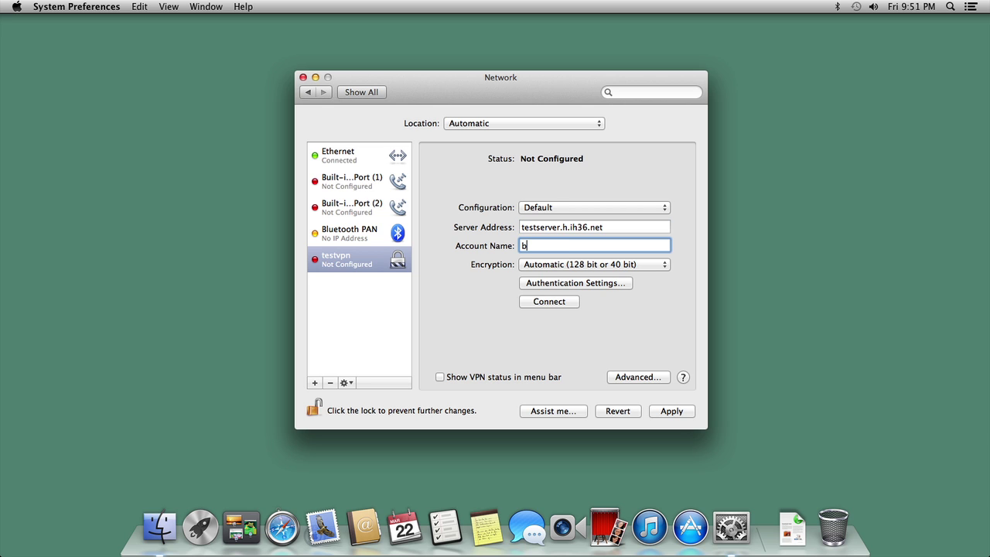
pyautogui.click(579, 285)
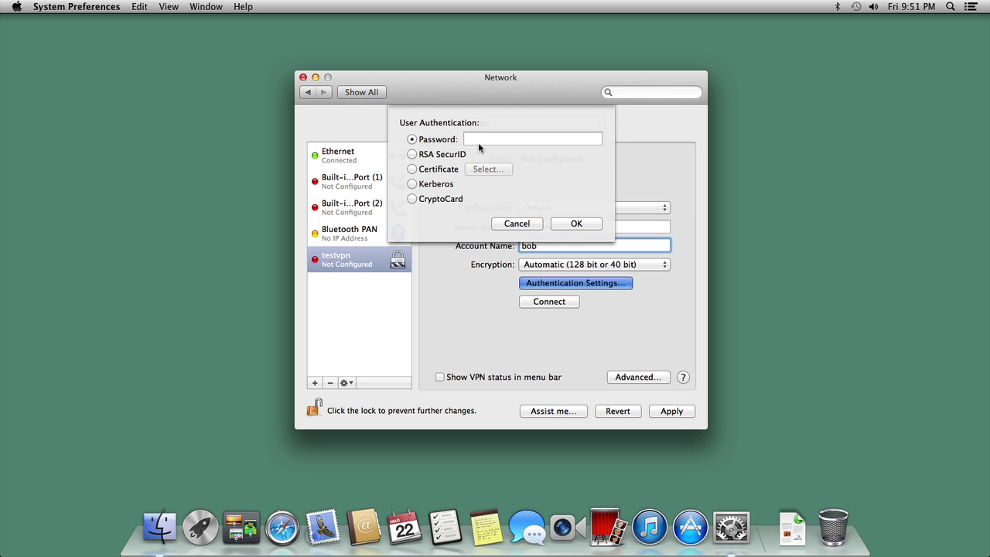
pyautogui.click(479, 143)
pyautogui.write('a')
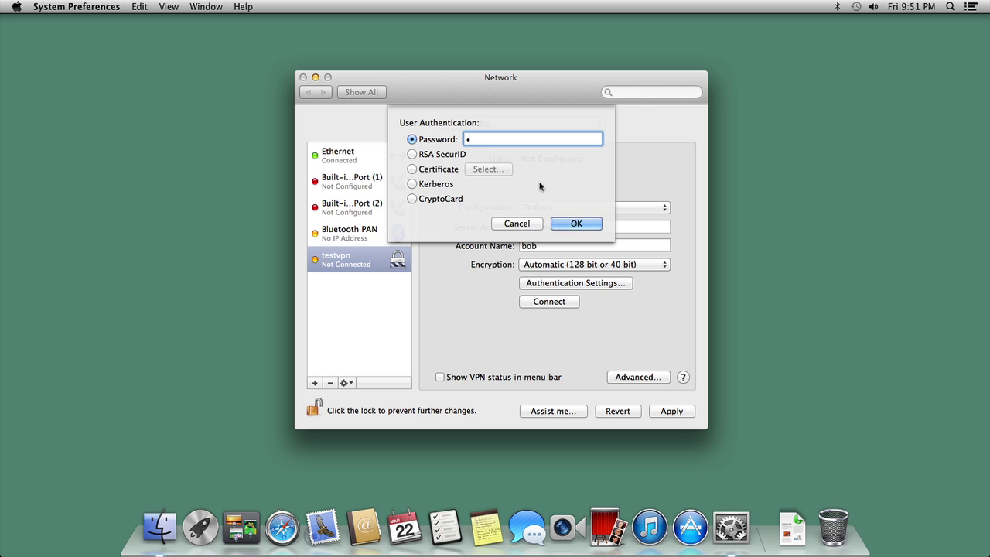
pyautogui.click(575, 226)
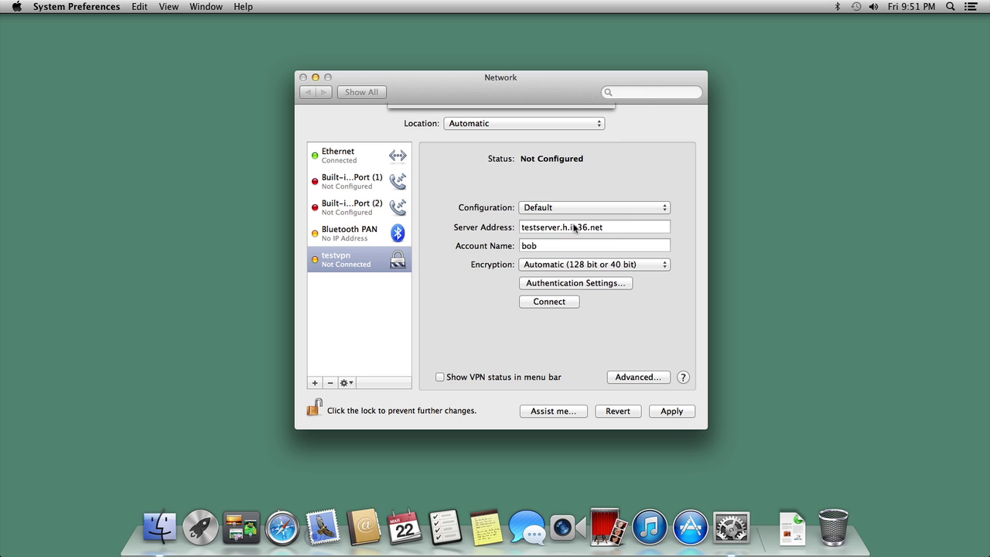
# Step: Apply the testvpn configuration and try connecting, which fails authentication
pyautogui.click(671, 410)
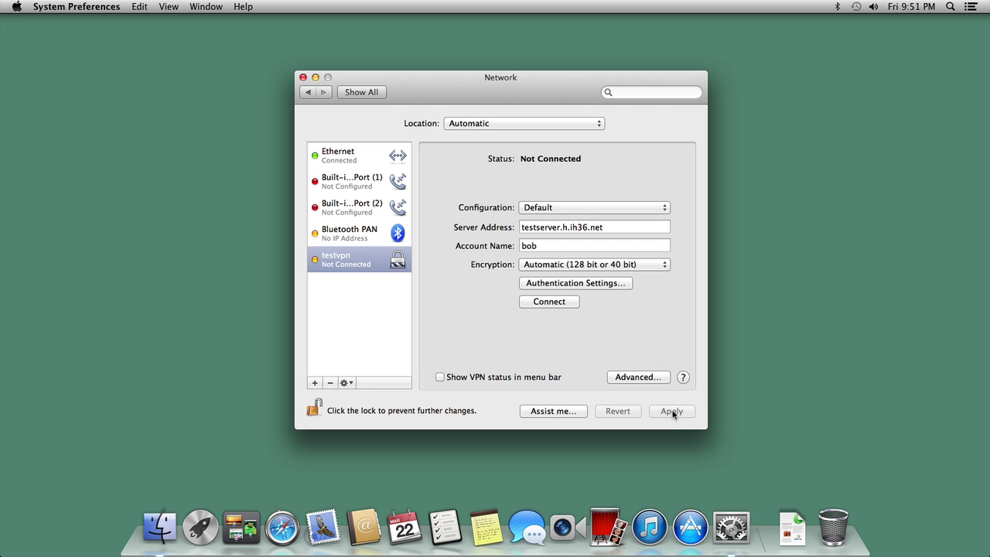
pyautogui.click(540, 302)
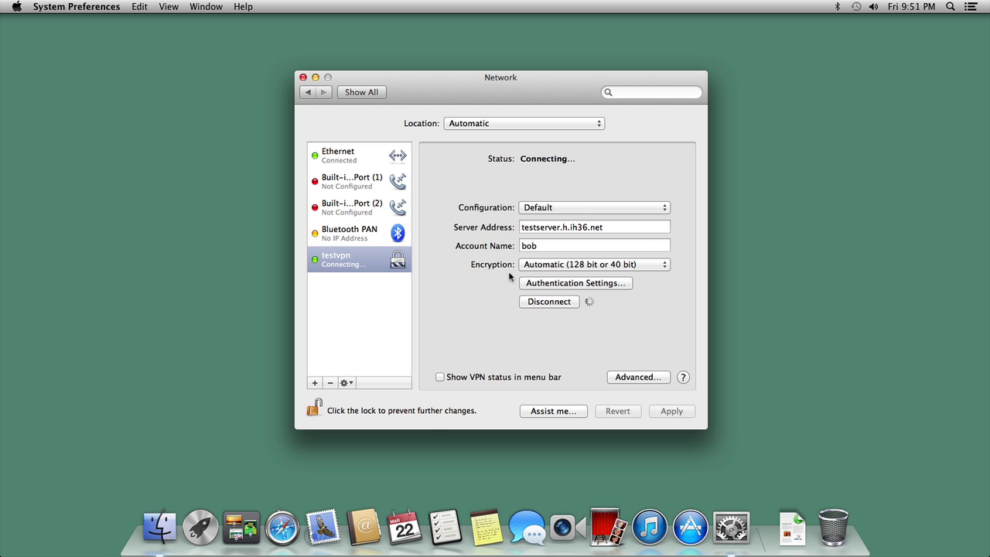
pyautogui.click(581, 191)
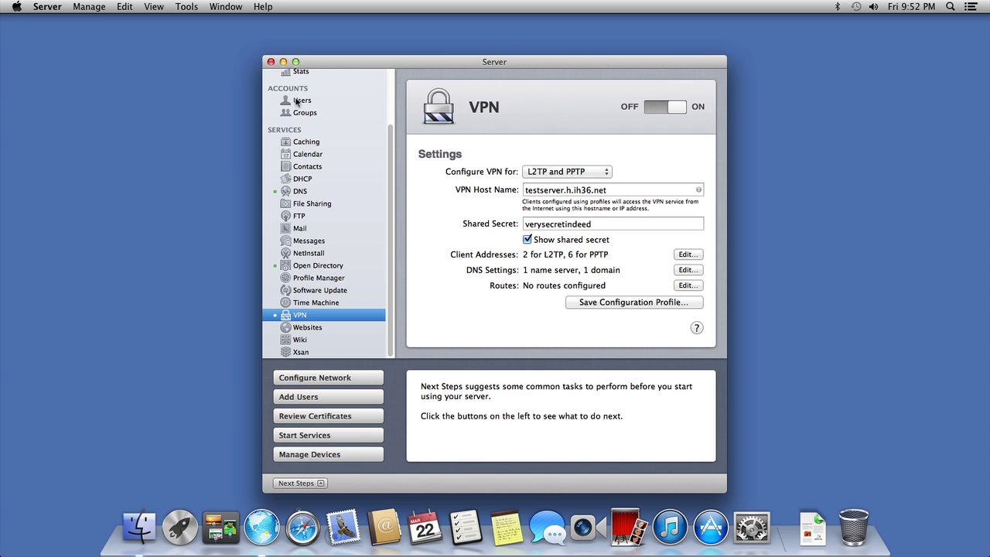
# Step: Show Server's VPN Service Log and scroll through the CHAP authentication failure entries
pyautogui.scroll(3, 379, 94)
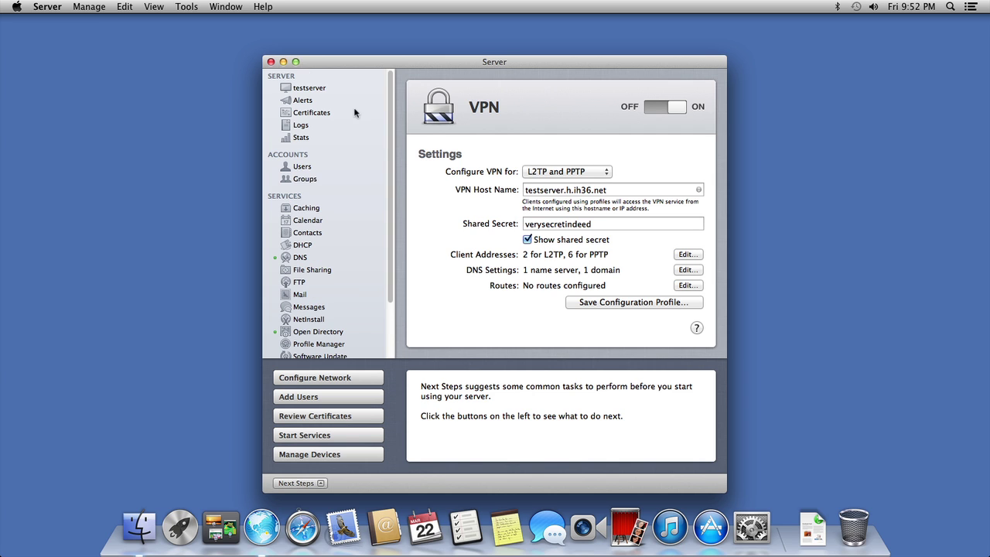
pyautogui.click(312, 124)
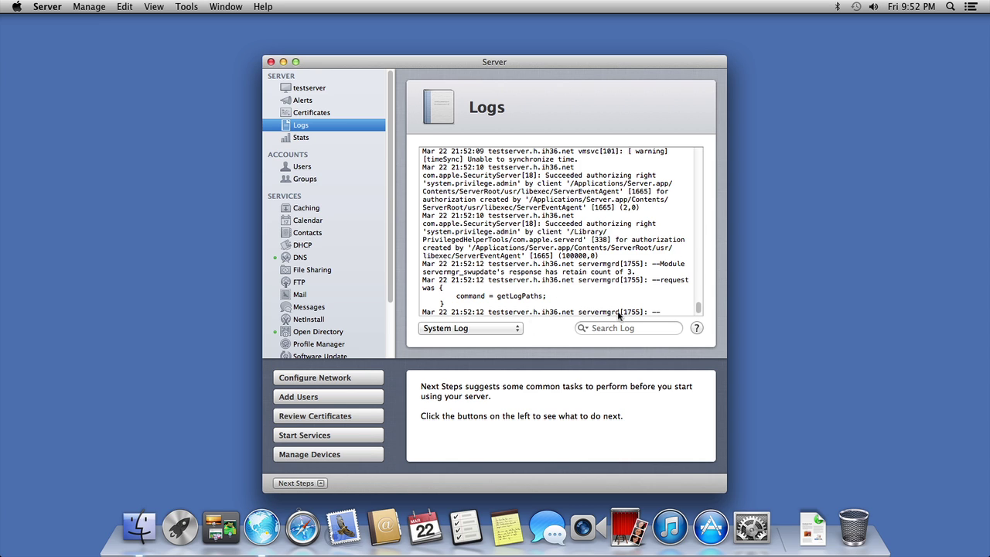
pyautogui.click(519, 328)
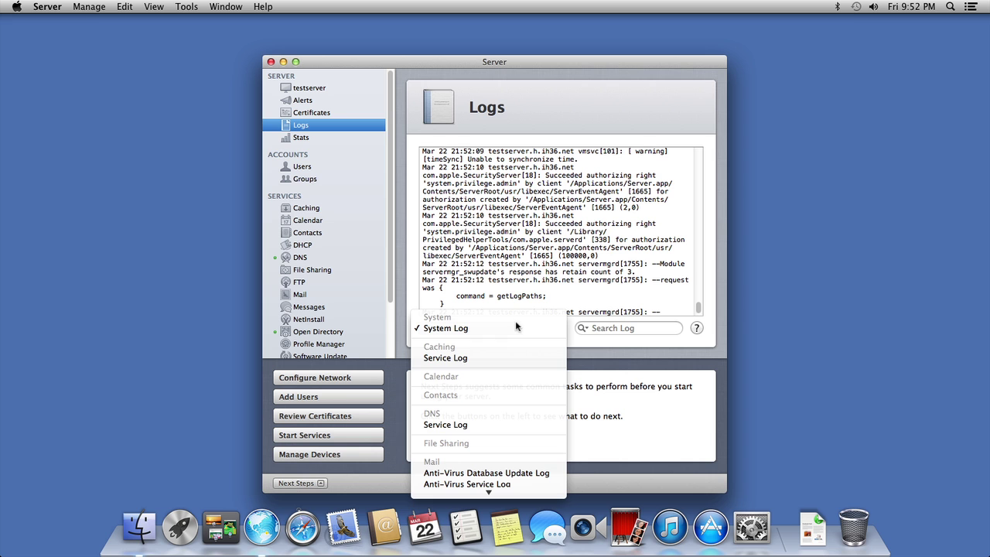
pyautogui.scroll(-5, 476, 453)
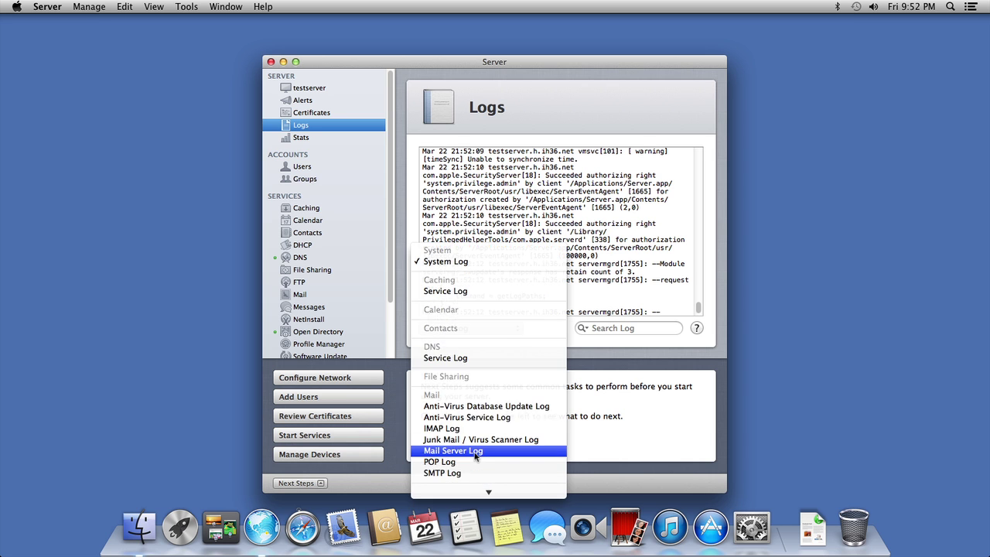
pyautogui.scroll(-5, 474, 462)
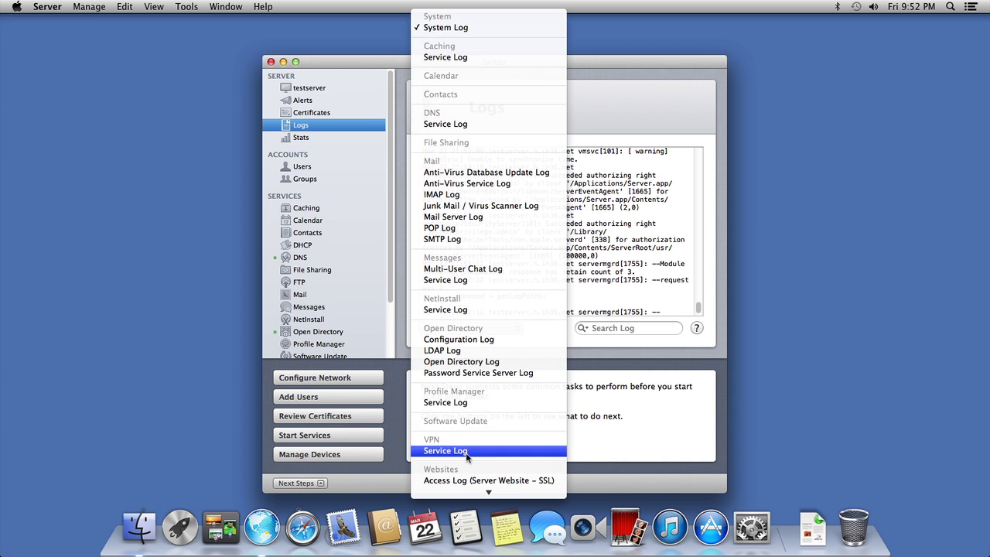
pyautogui.click(467, 451)
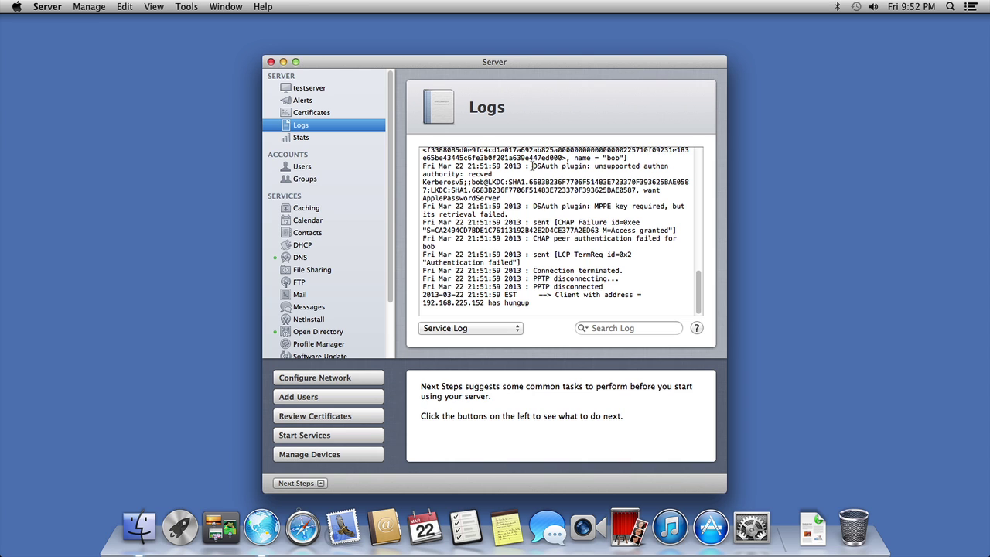
pyautogui.scroll(1, 572, 160)
pyautogui.scroll(6, 572, 159)
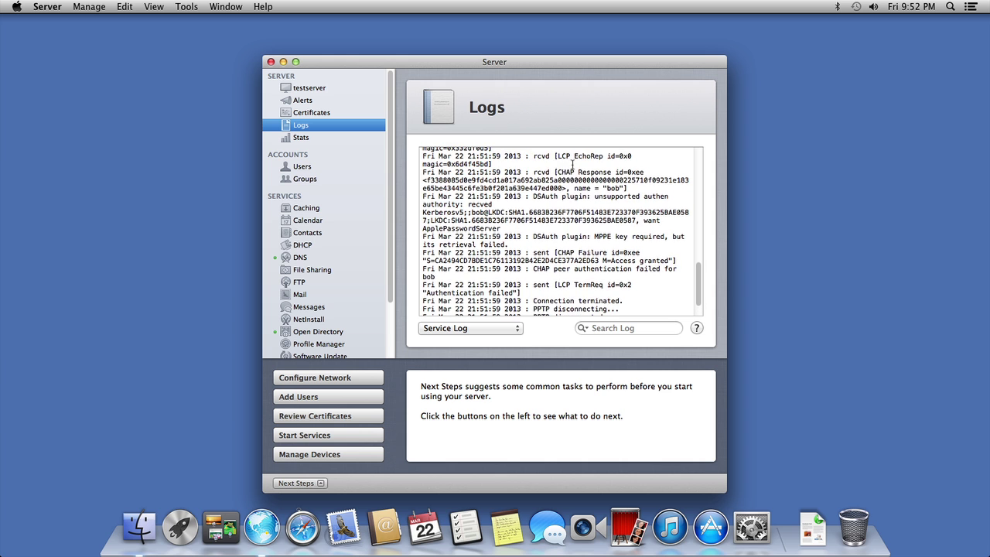
pyautogui.scroll(-5, 570, 173)
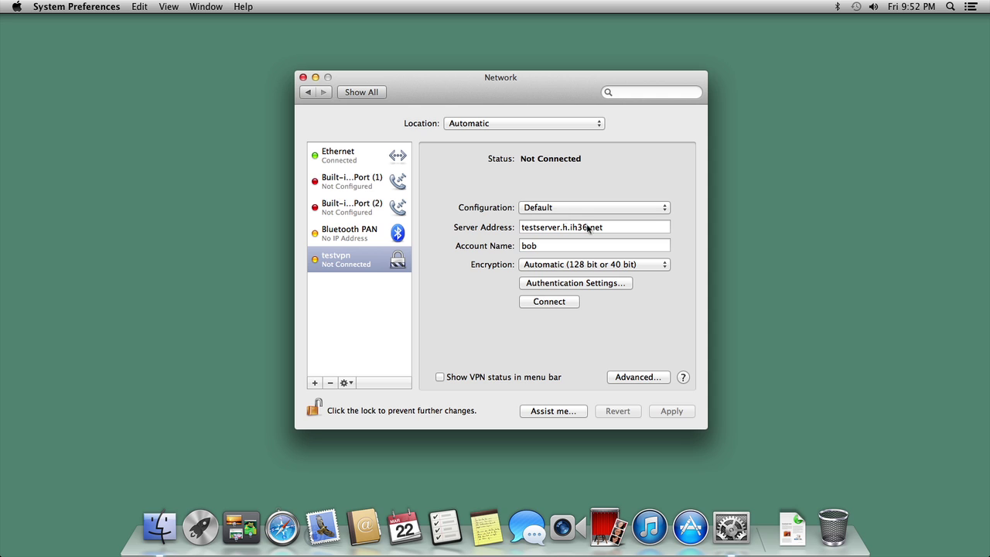
# Step: Set testvpn's encryption to maximum 128-bit and review the authentication settings
pyautogui.click(602, 272)
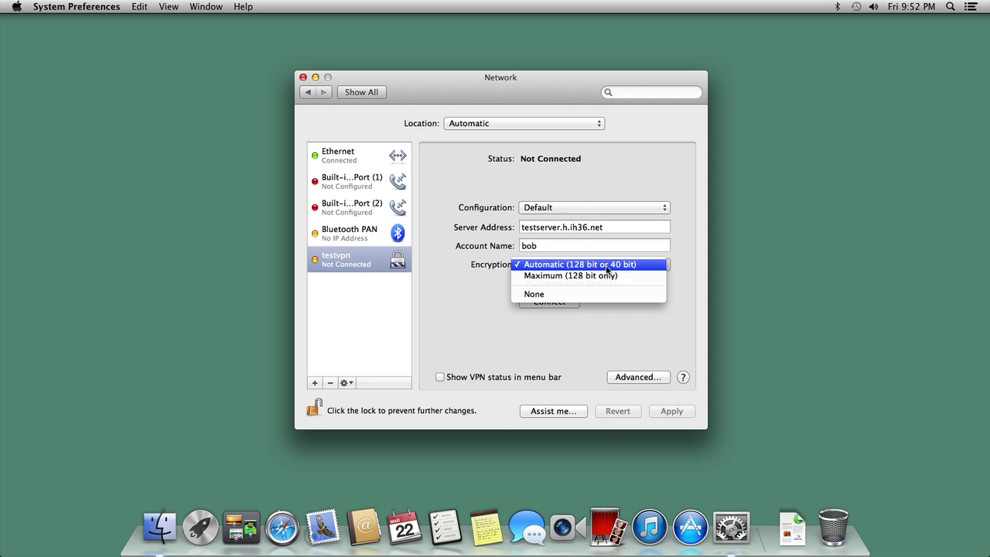
pyautogui.click(605, 277)
pyautogui.click(596, 285)
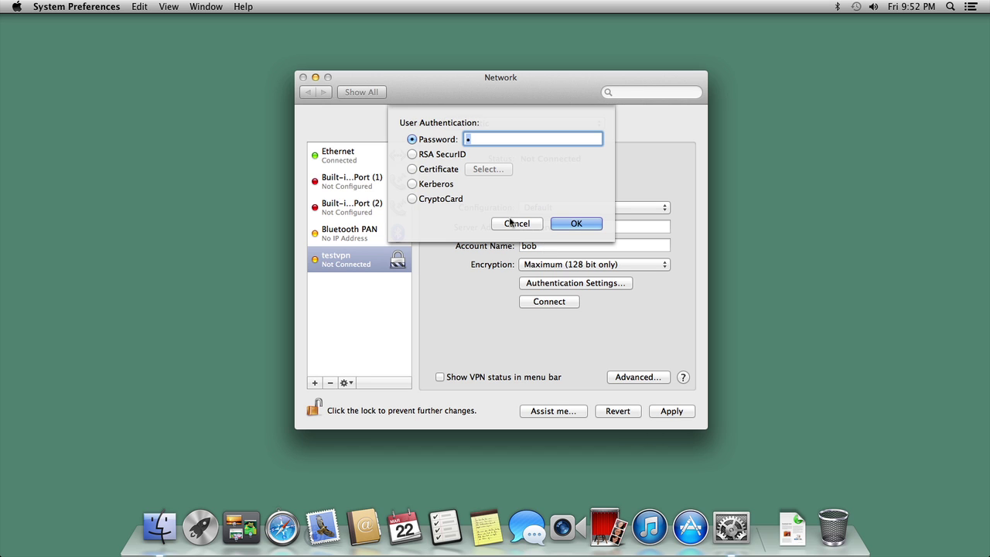
pyautogui.click(560, 223)
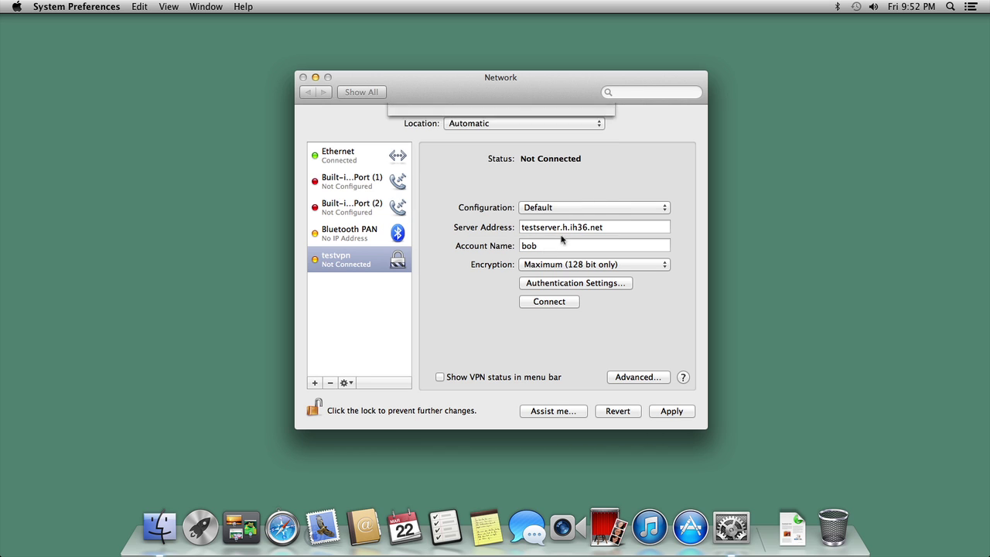
# Step: Review testvpn's advanced TCP/IP, DNS and Proxy settings, keeping them unchanged
pyautogui.click(638, 377)
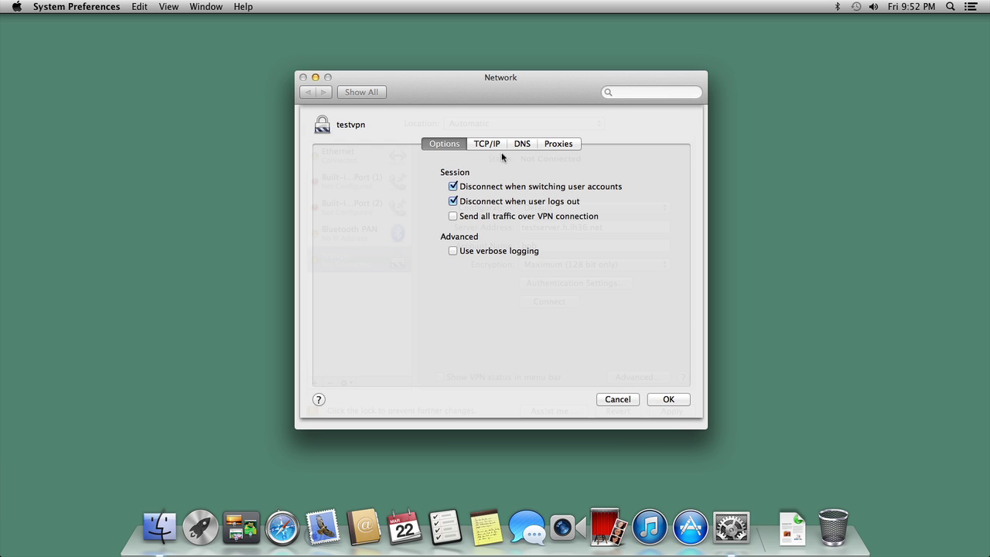
pyautogui.click(495, 147)
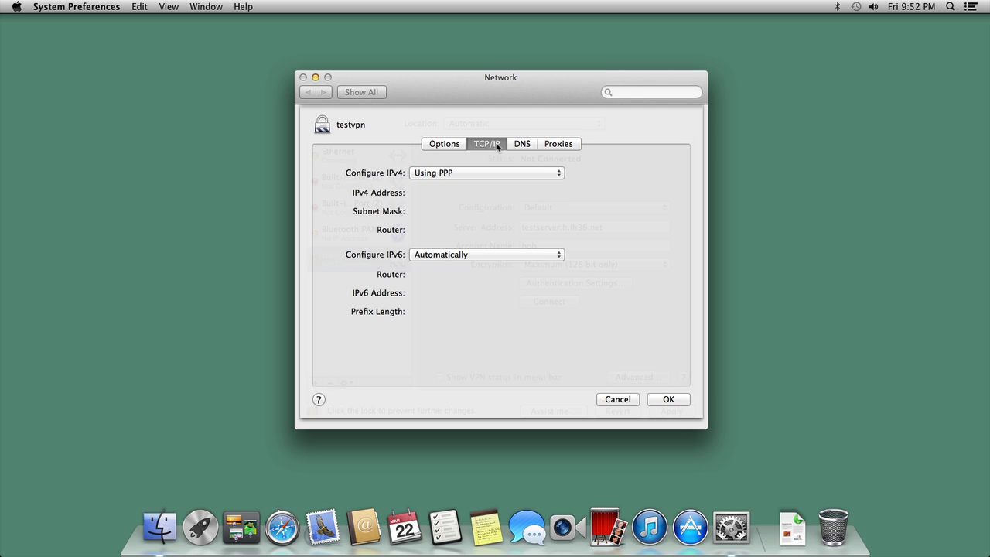
pyautogui.click(523, 146)
pyautogui.click(550, 144)
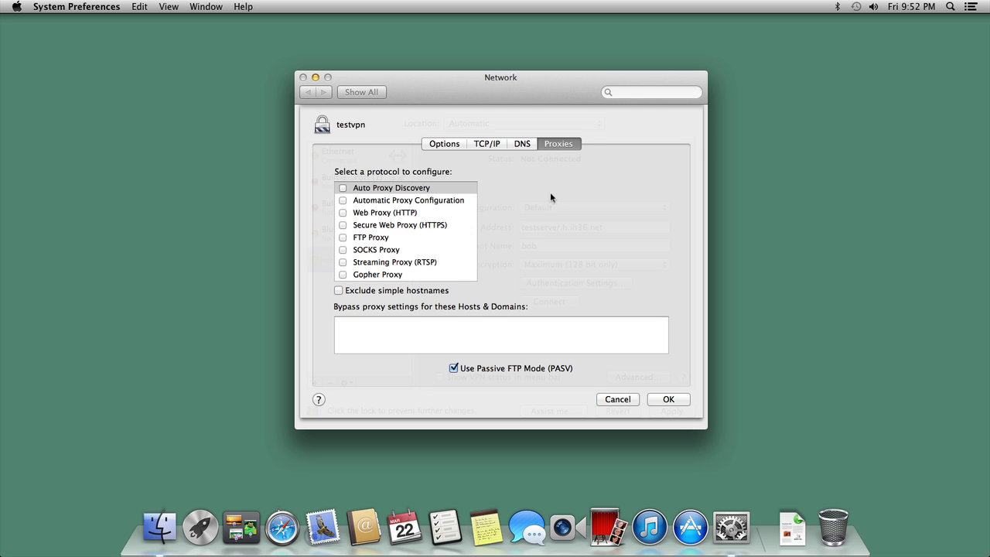
pyautogui.click(669, 401)
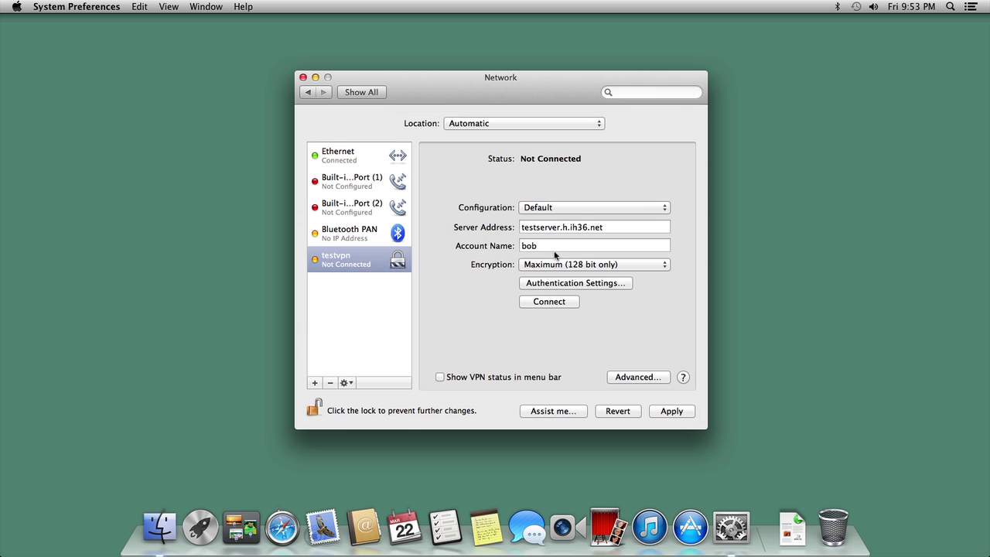
# Step: Keep 128-bit encryption, enable VPN status in the menu bar, and apply the change
pyautogui.click(580, 264)
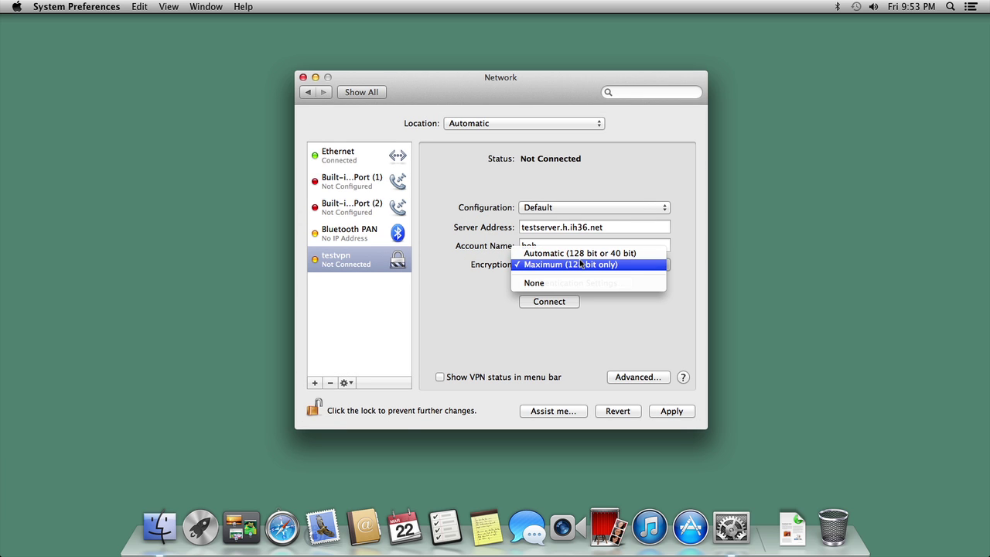
pyautogui.click(576, 266)
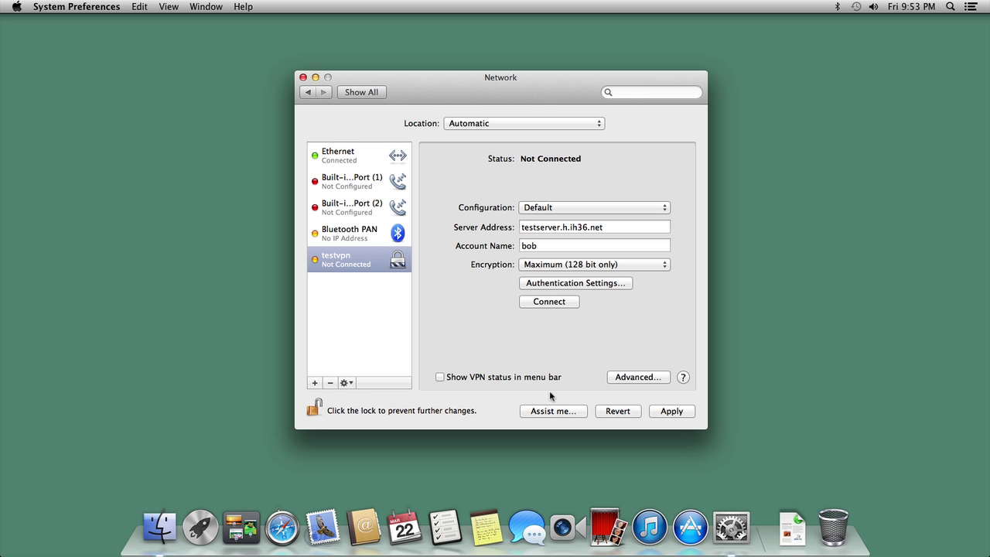
pyautogui.click(529, 379)
pyautogui.click(670, 413)
pyautogui.click(820, 7)
# Step: Connect testvpn from the menu bar, switch encryption to None, and reconnect; both attempts fail authentication
pyautogui.click(831, 23)
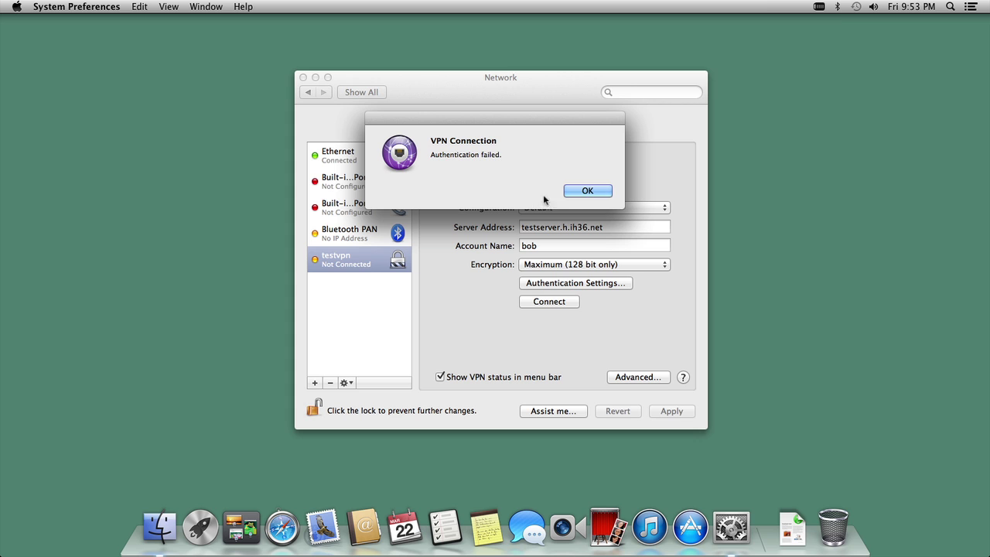
pyautogui.click(574, 191)
pyautogui.click(563, 267)
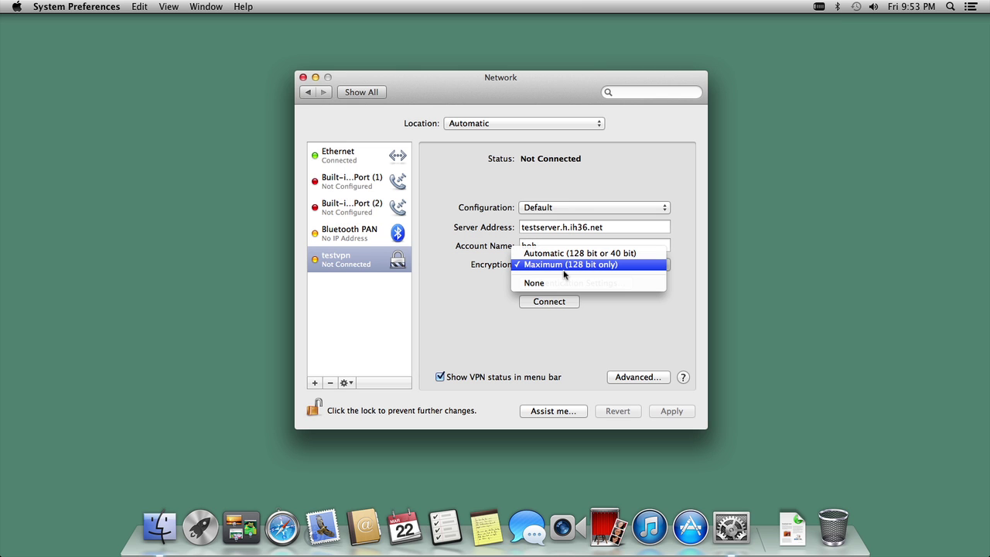
pyautogui.click(564, 277)
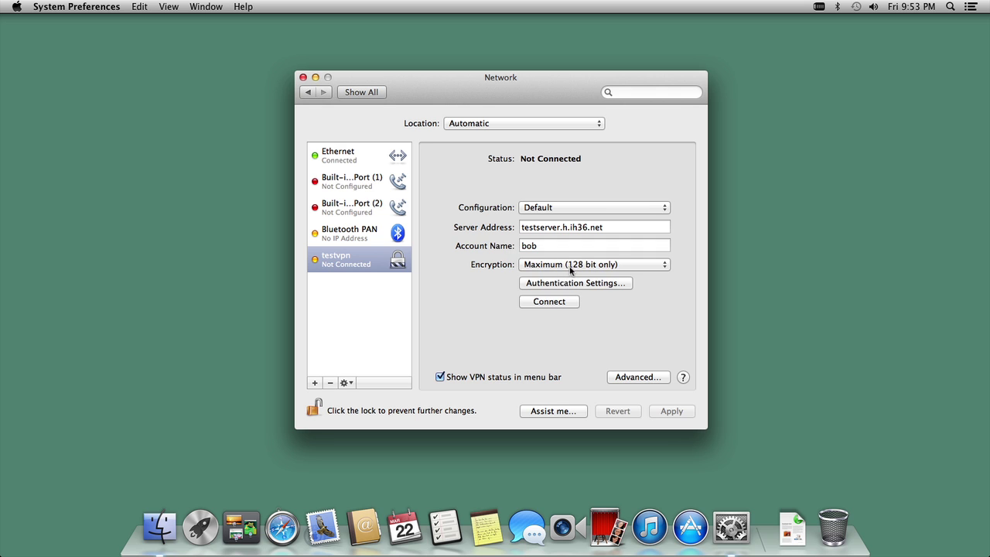
pyautogui.click(570, 268)
pyautogui.click(570, 282)
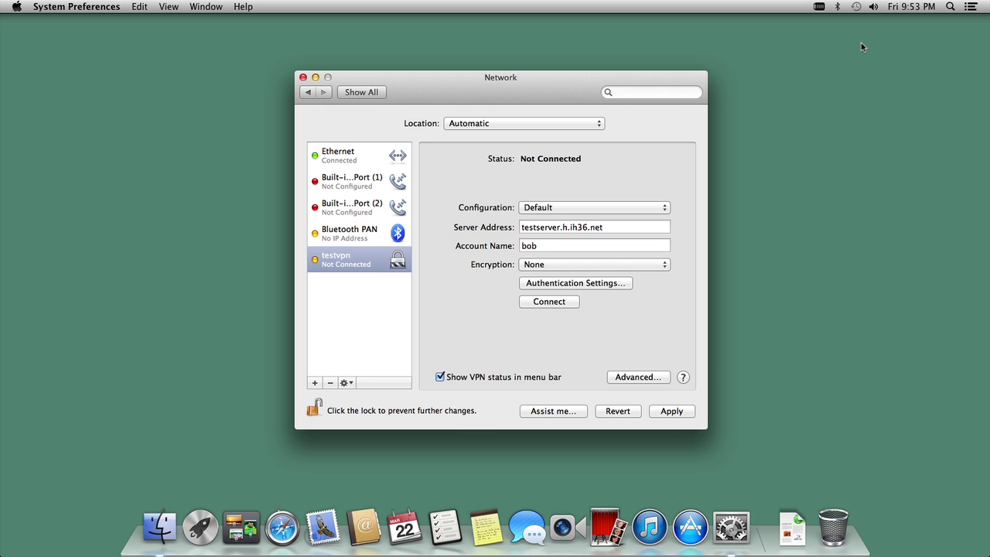
pyautogui.click(821, 7)
pyautogui.click(827, 22)
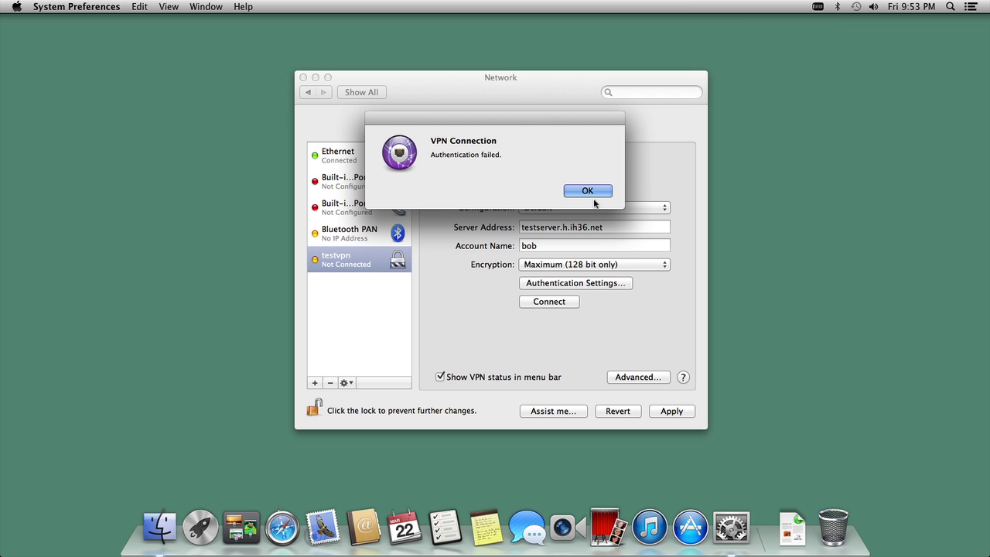
pyautogui.click(592, 191)
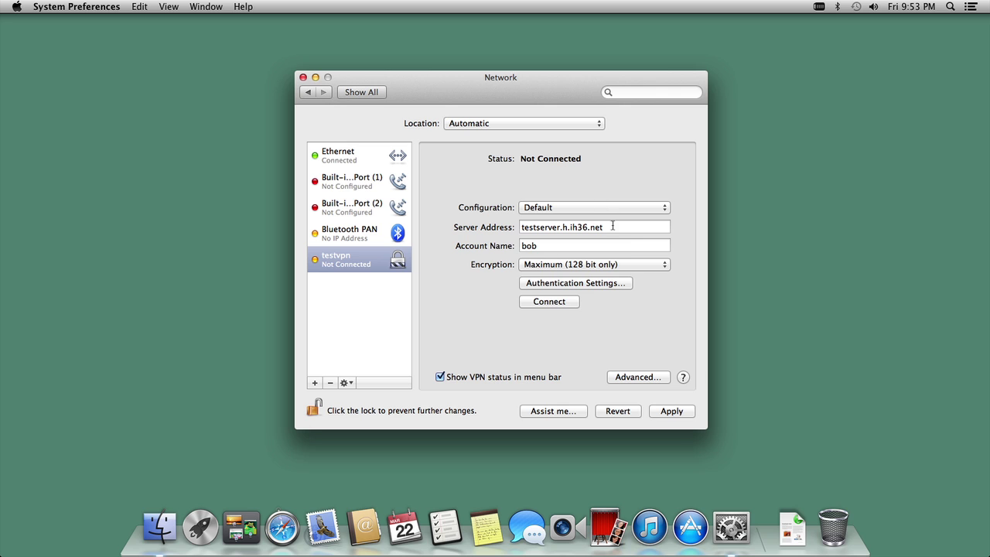
# Step: Apply encryption None to testvpn and connect again, which still fails authentication
pyautogui.click(605, 265)
pyautogui.click(594, 283)
pyautogui.click(673, 412)
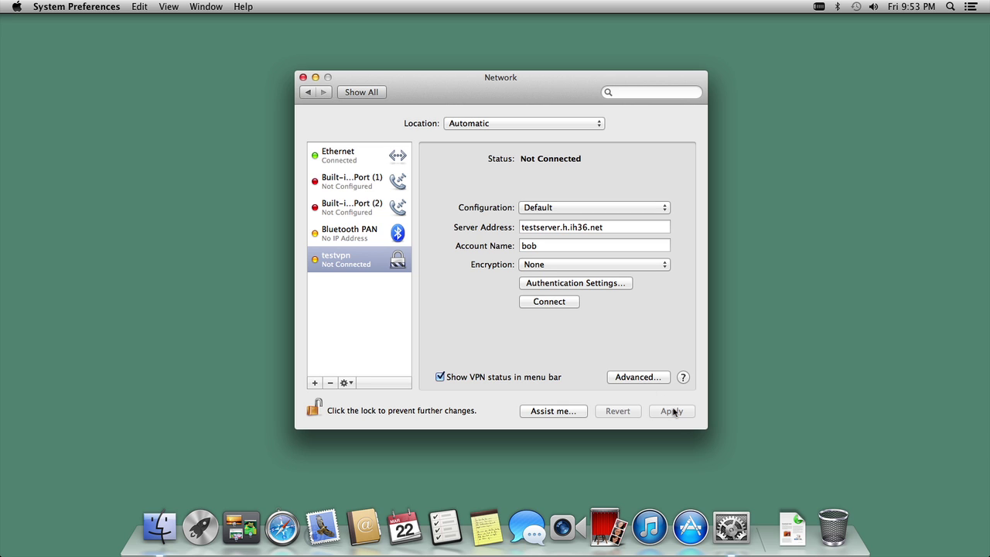
pyautogui.click(565, 302)
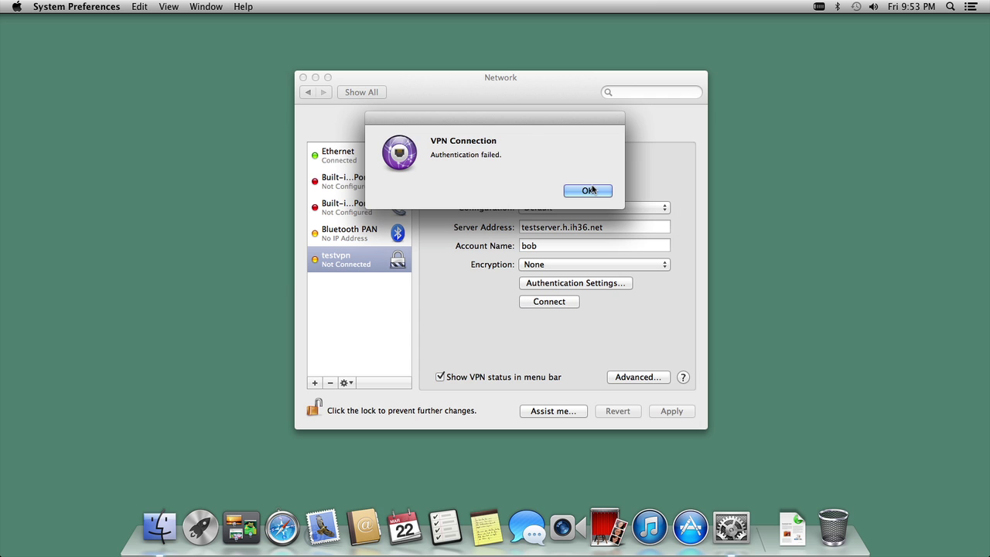
pyautogui.click(590, 190)
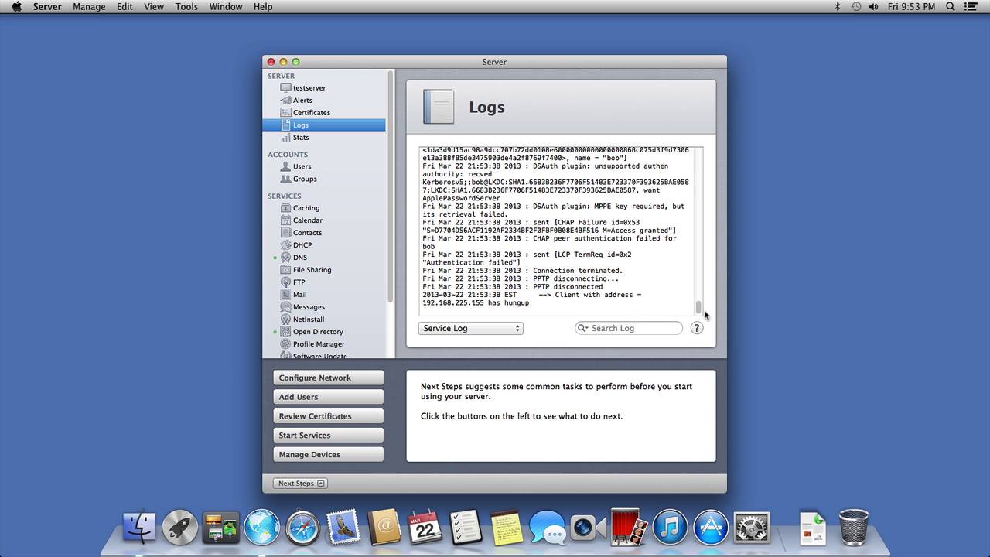
# Step: Review the VPN log, then inspect the local test user's Advanced Options without changing them
pyautogui.scroll(3, 699, 308)
pyautogui.scroll(-3, 698, 305)
pyautogui.scroll(-4, 358, 277)
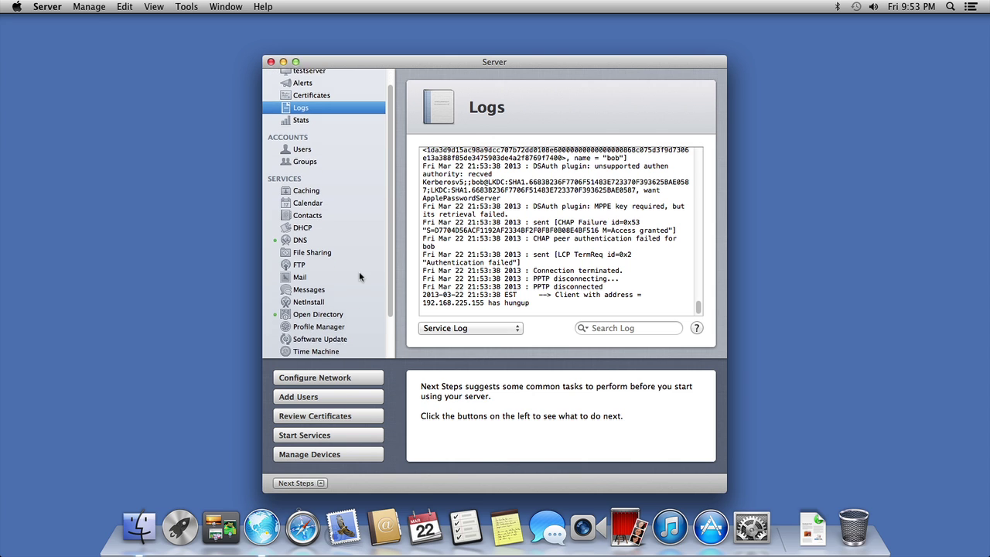
pyautogui.scroll(-2, 356, 273)
pyautogui.click(325, 274)
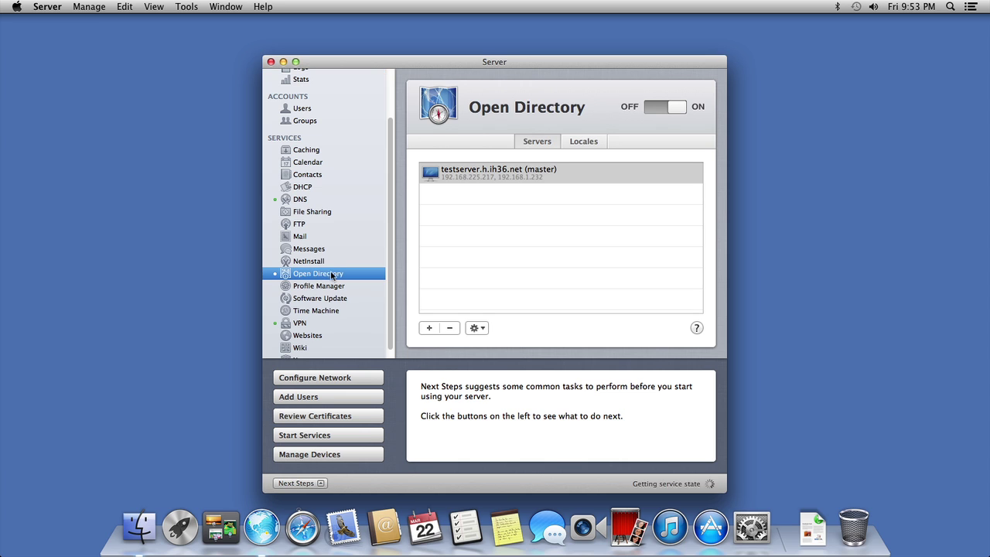
pyautogui.click(303, 113)
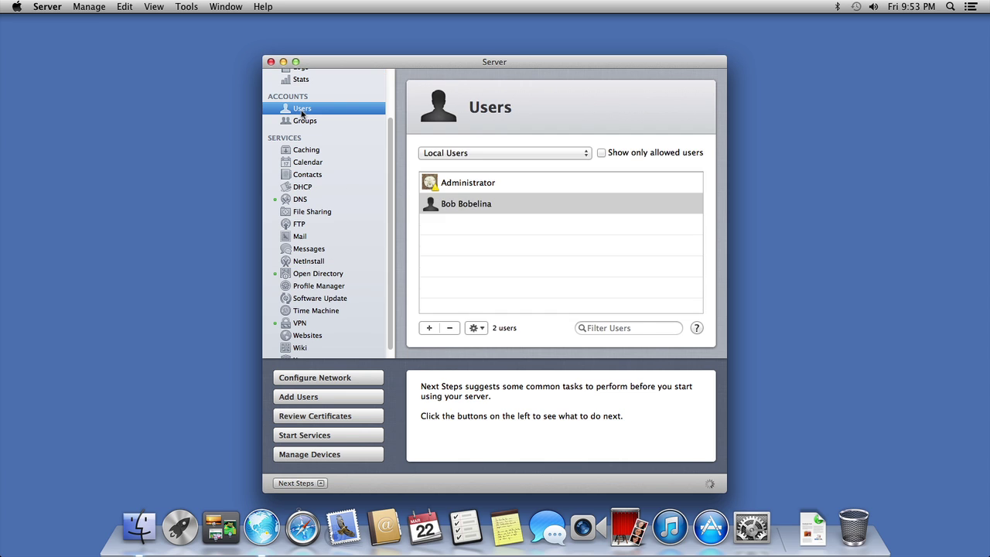
pyautogui.rightClick(474, 204)
pyautogui.click(528, 266)
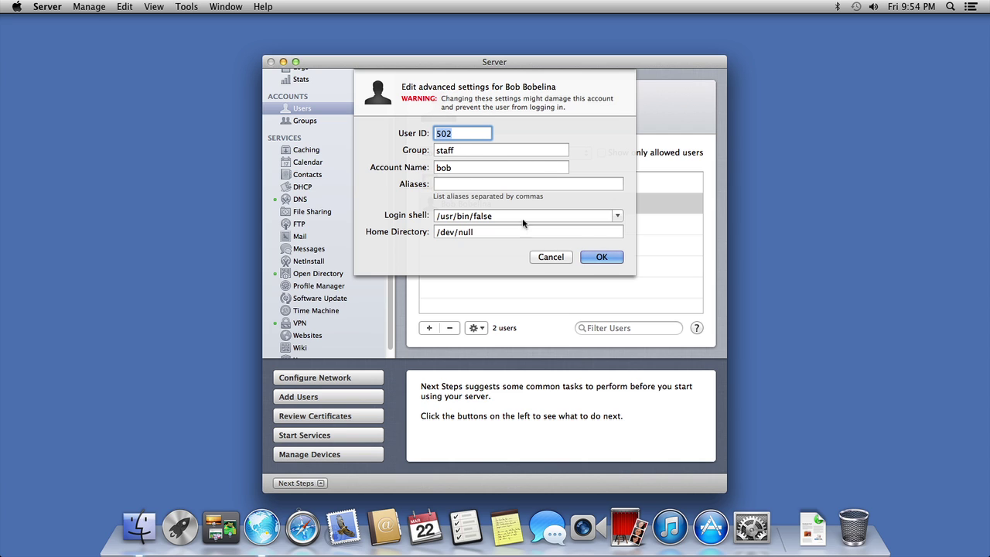
pyautogui.click(550, 258)
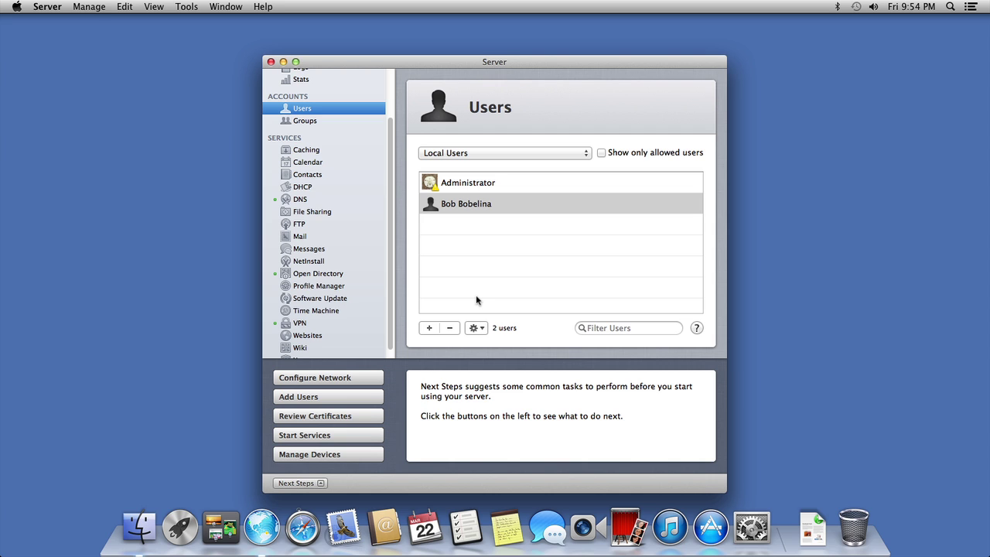
# Step: Switch the Users list from local users to Local Network Users, which is empty
pyautogui.click(480, 285)
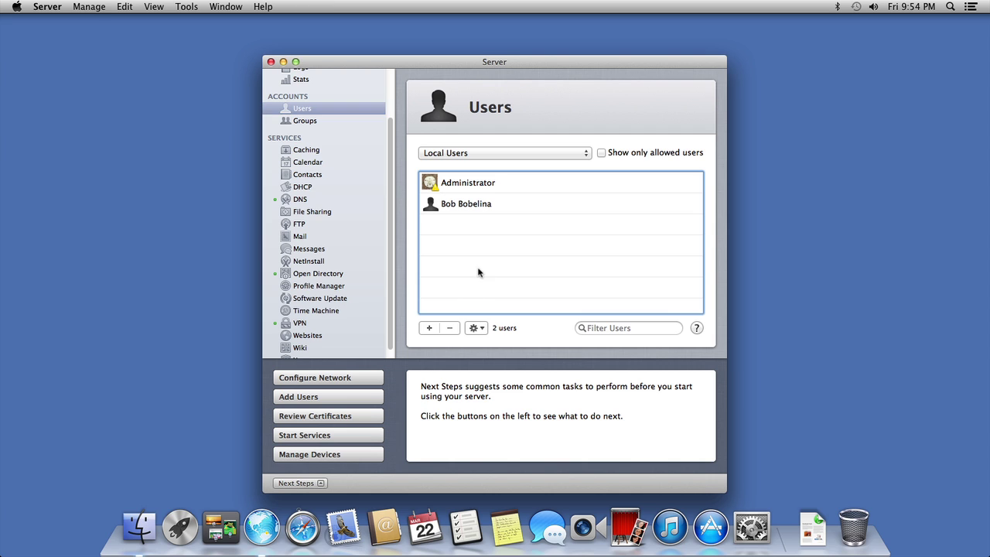
pyautogui.click(458, 208)
pyautogui.click(488, 187)
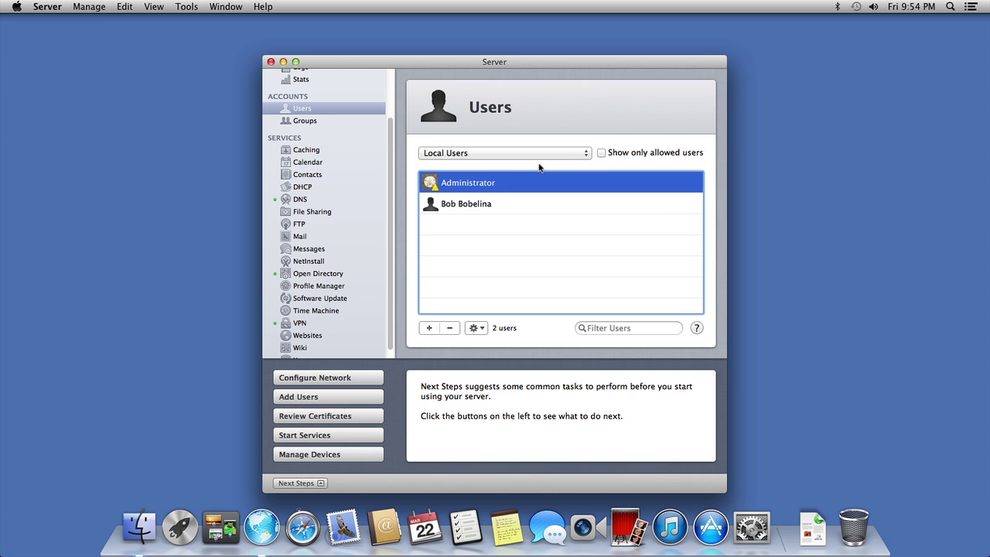
pyautogui.click(592, 155)
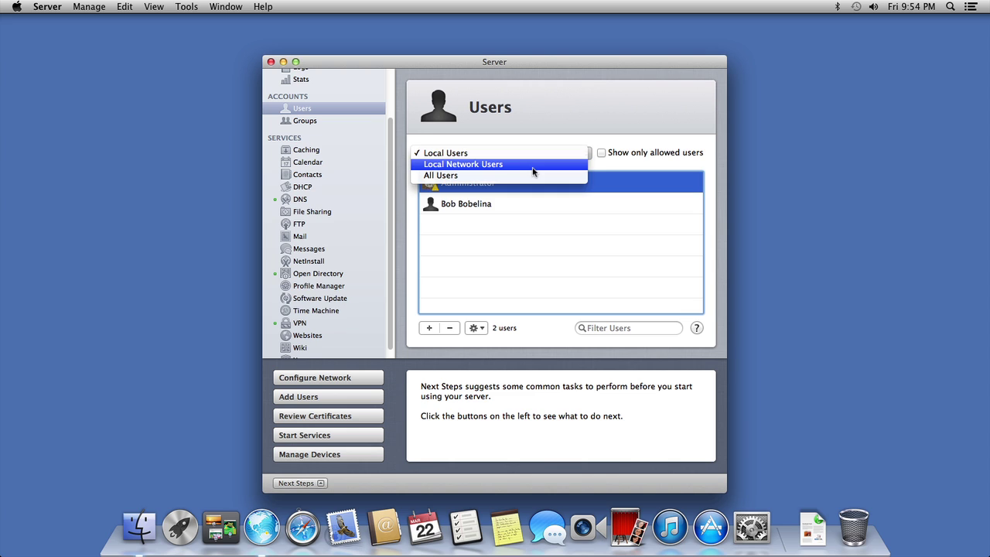
pyautogui.click(533, 164)
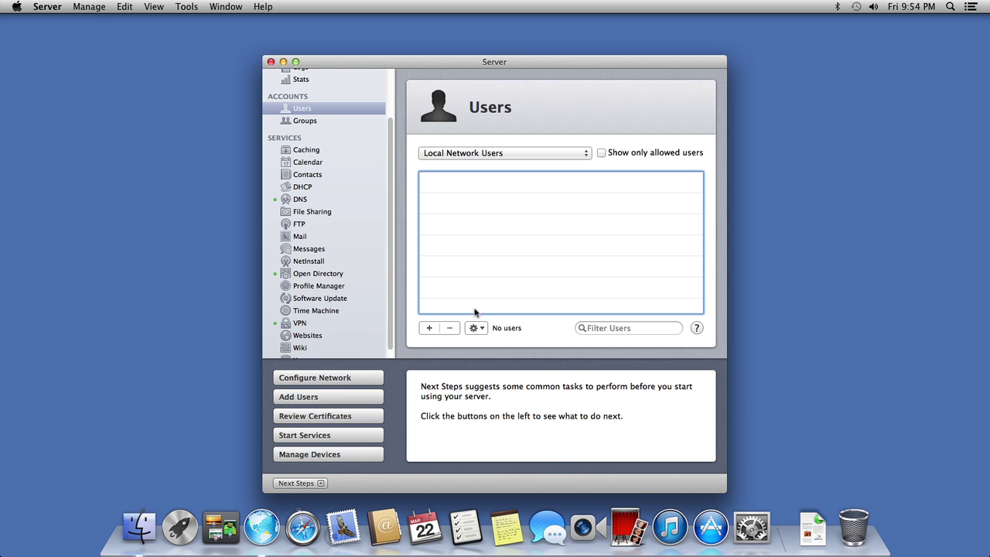
# Step: Return to Local Users and permanently delete the local test user account
pyautogui.click(588, 153)
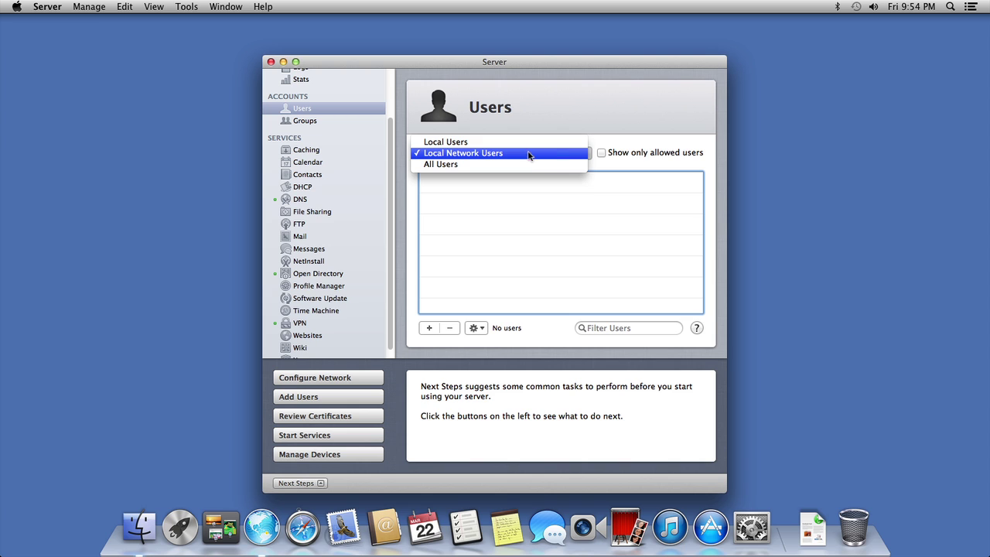
pyautogui.click(514, 143)
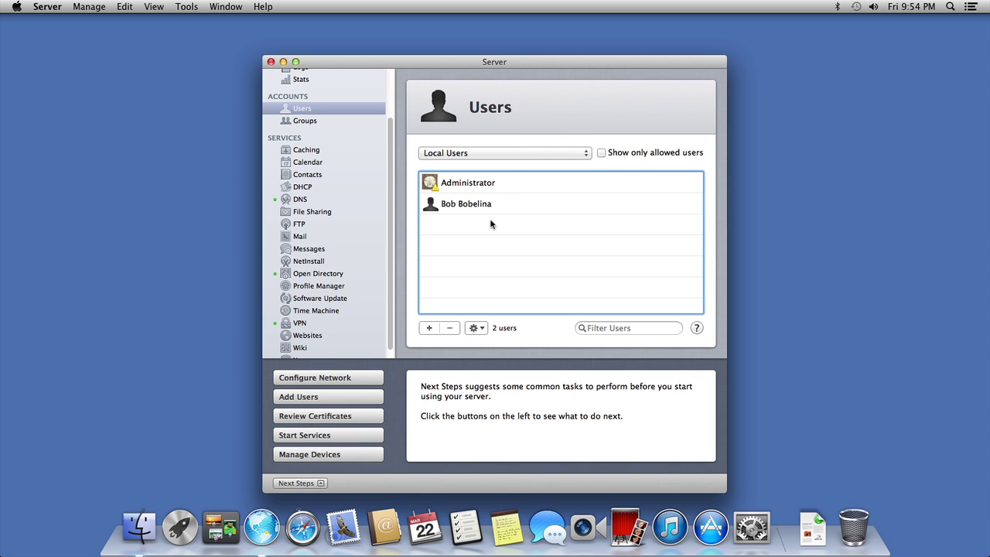
pyautogui.click(480, 209)
pyautogui.click(450, 328)
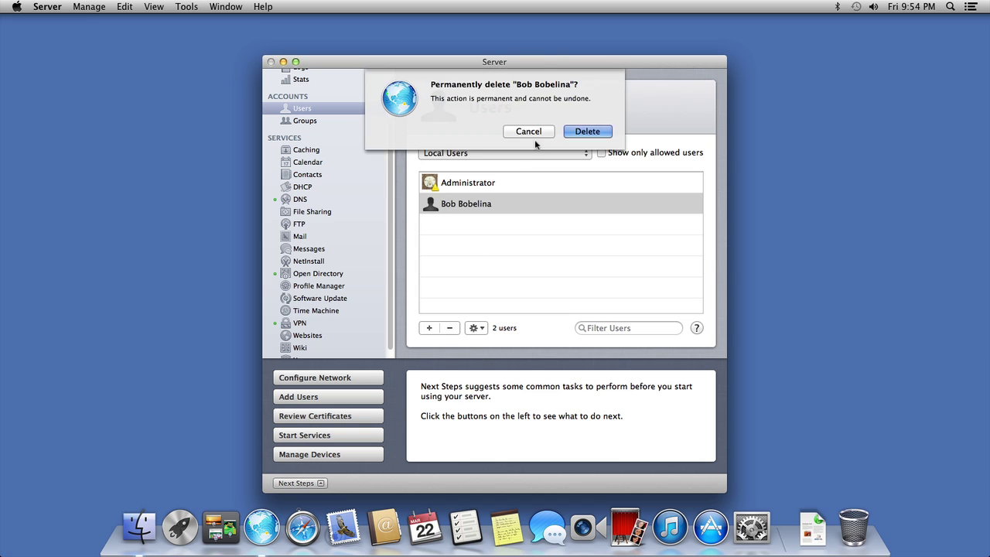
pyautogui.click(573, 130)
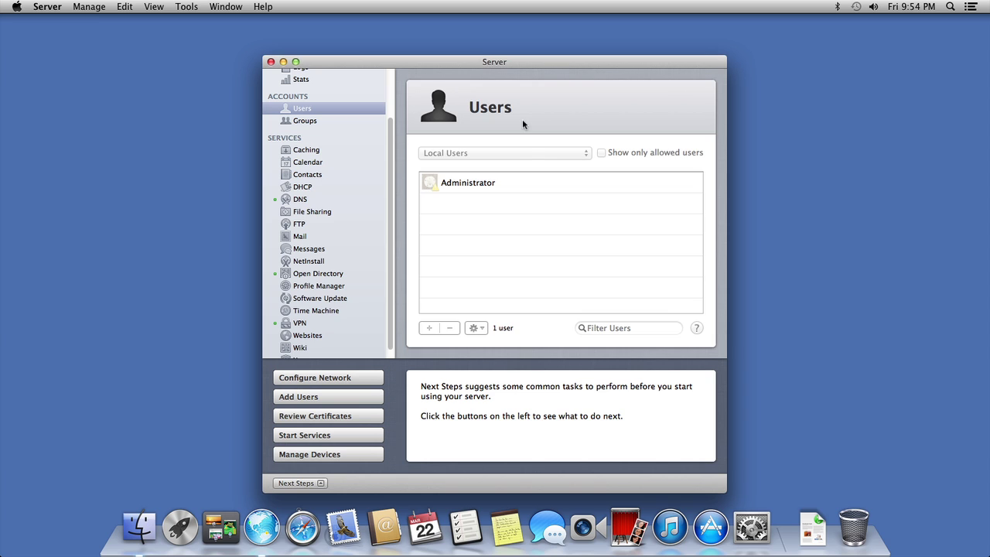
# Step: Relaunch Server after it quits and reconnect to testserver as administrator
pyautogui.press('super+q')
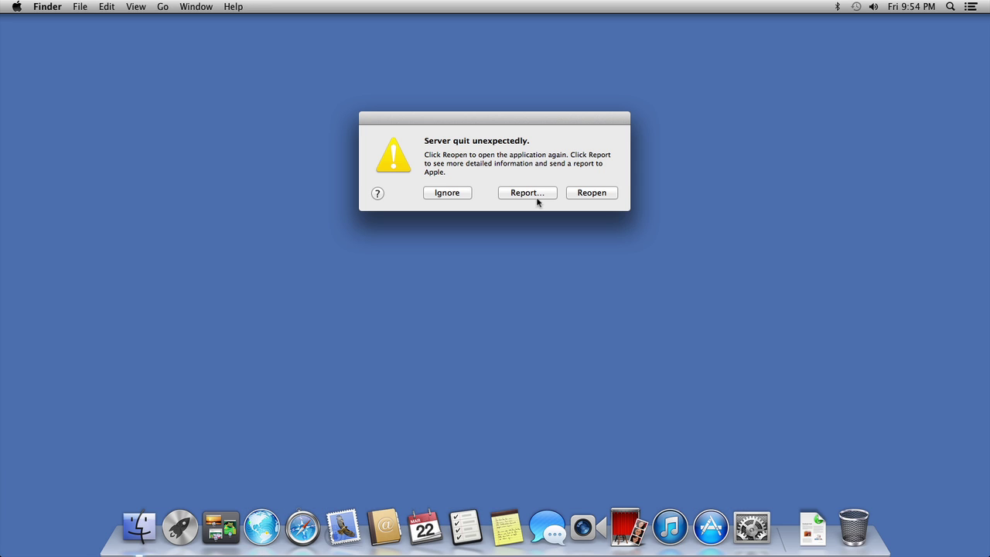
pyautogui.click(585, 195)
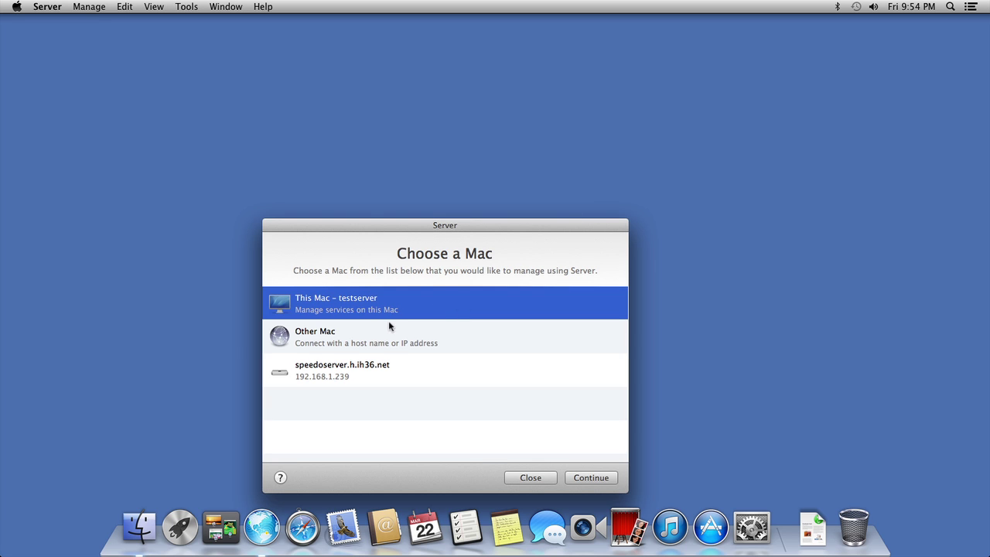
pyautogui.doubleClick(382, 308)
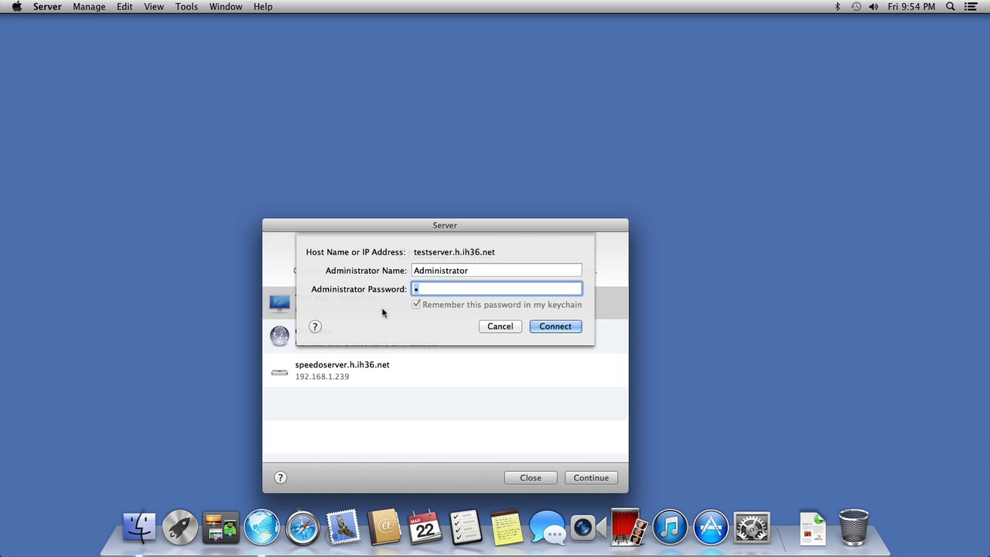
pyautogui.press('Return')
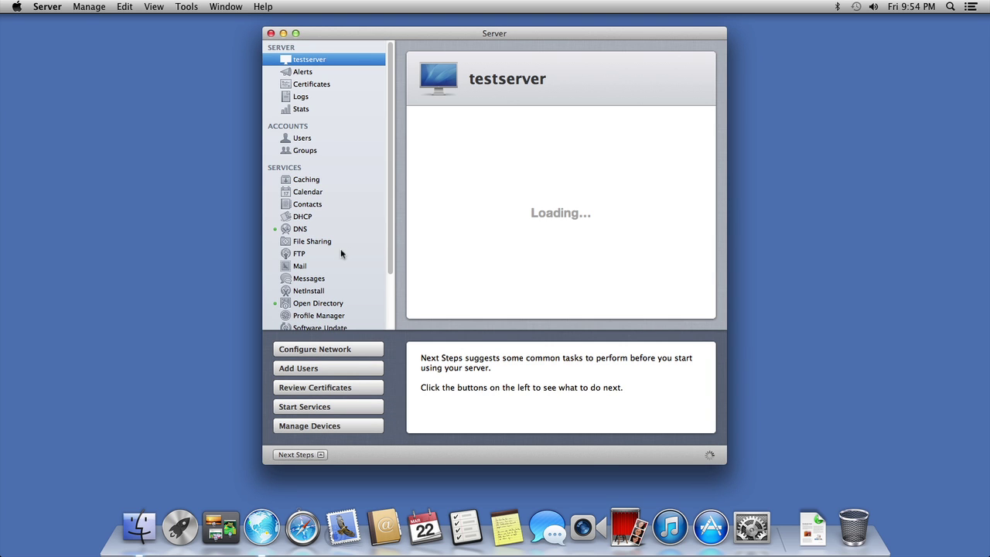
# Step: Start a new user in Users, entering the person's full name and a short account name
pyautogui.click(298, 137)
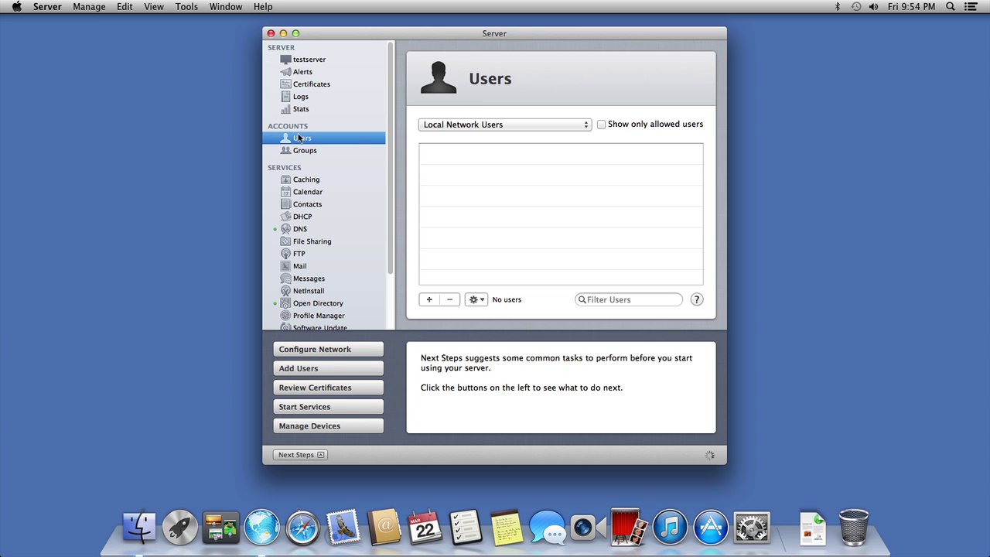
pyautogui.click(429, 299)
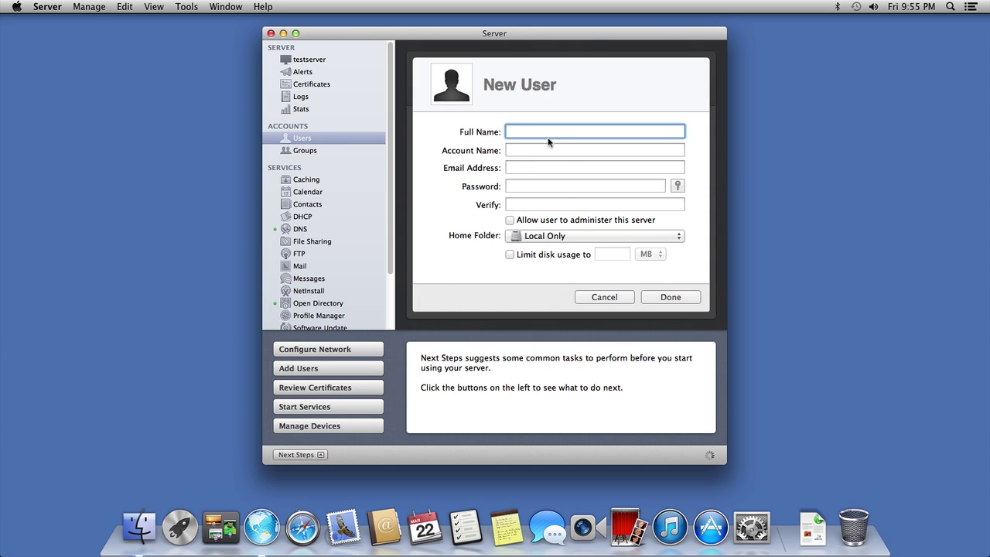
pyautogui.write('Bob Bobelina')
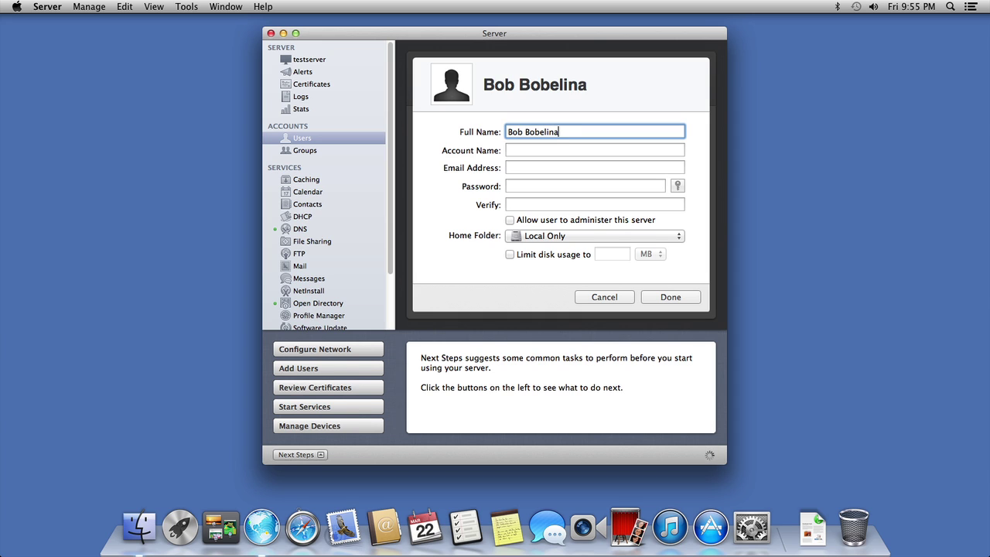
pyautogui.press('Tab')
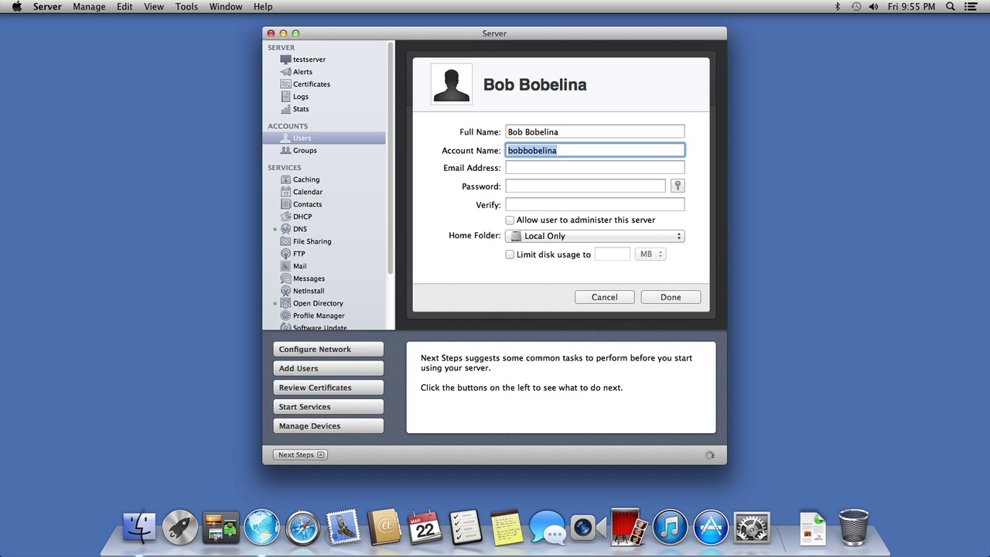
pyautogui.write('bob')
pyautogui.press('Tab')
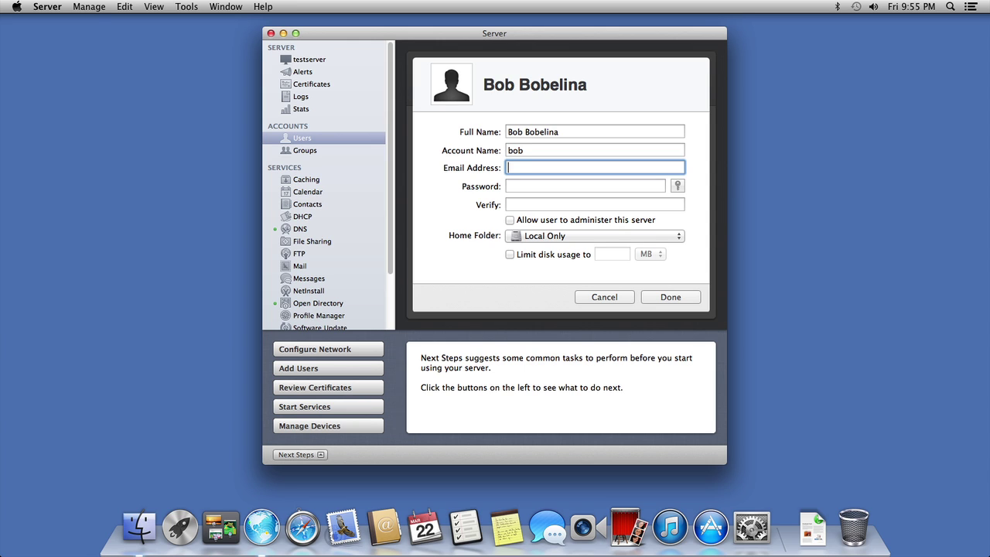
# Step: Enter and verify the password, set Home Folder to None – Services Only, and finish
pyautogui.press('Tab')
pyautogui.write('a')
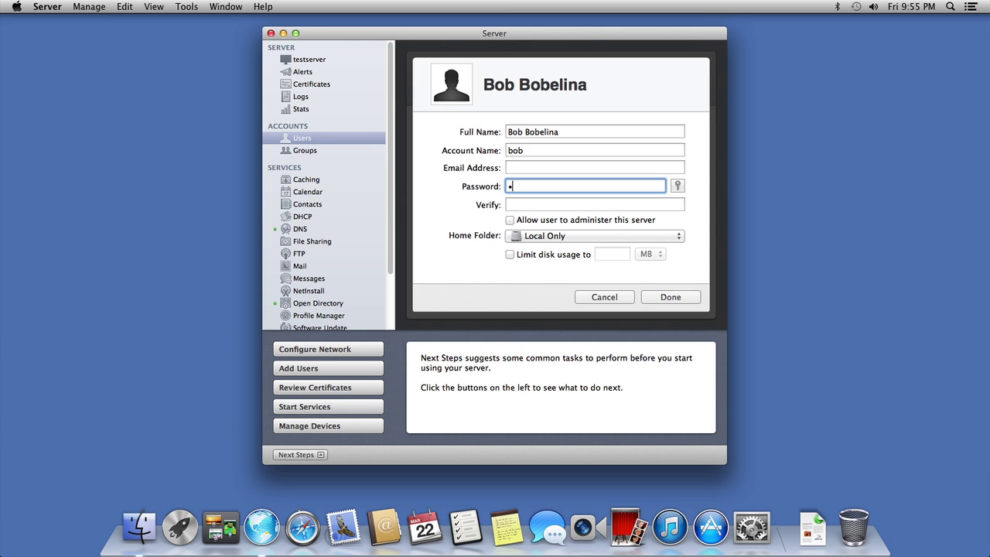
pyautogui.press('Tab')
pyautogui.write('a')
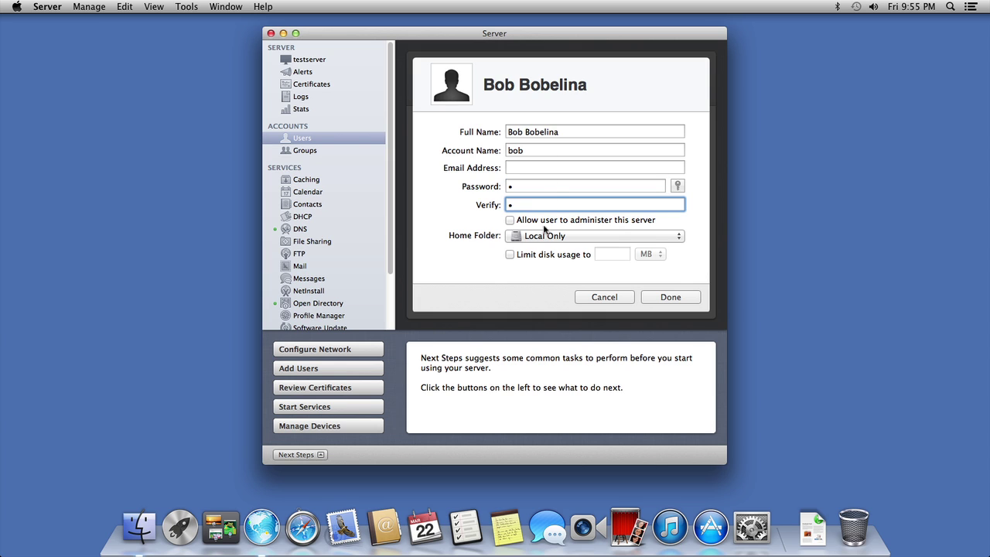
pyautogui.click(546, 236)
pyautogui.click(552, 265)
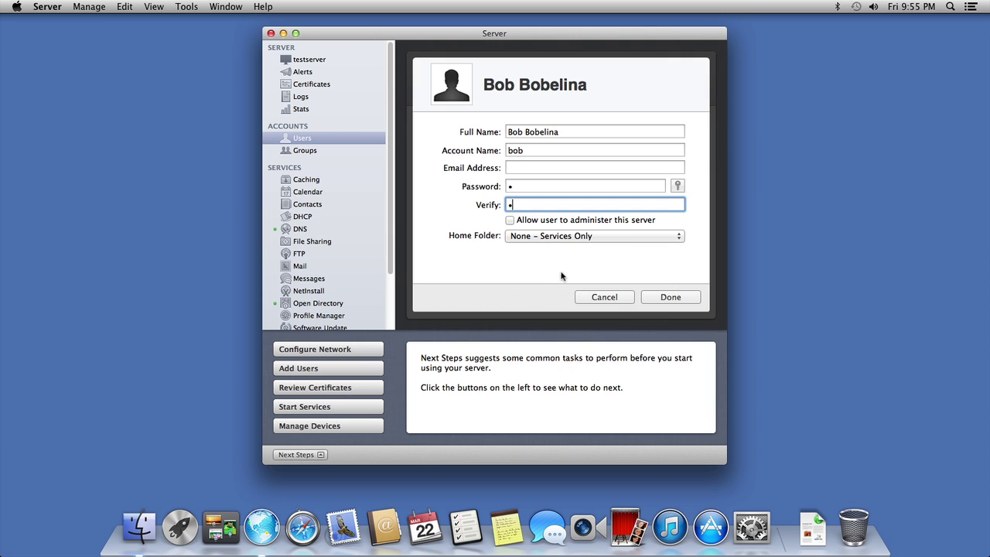
pyautogui.click(671, 303)
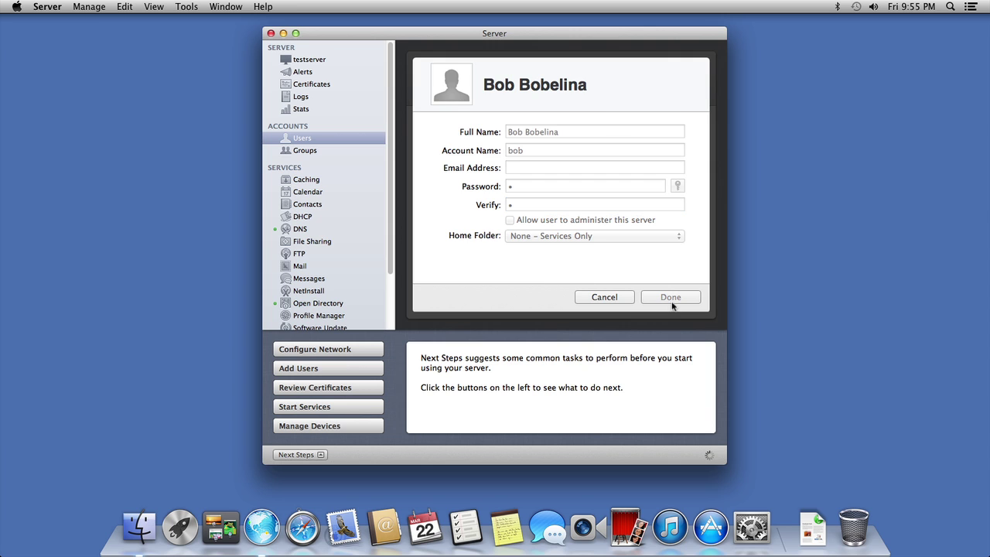
# Step: List all users and select the new network user
pyautogui.click(508, 125)
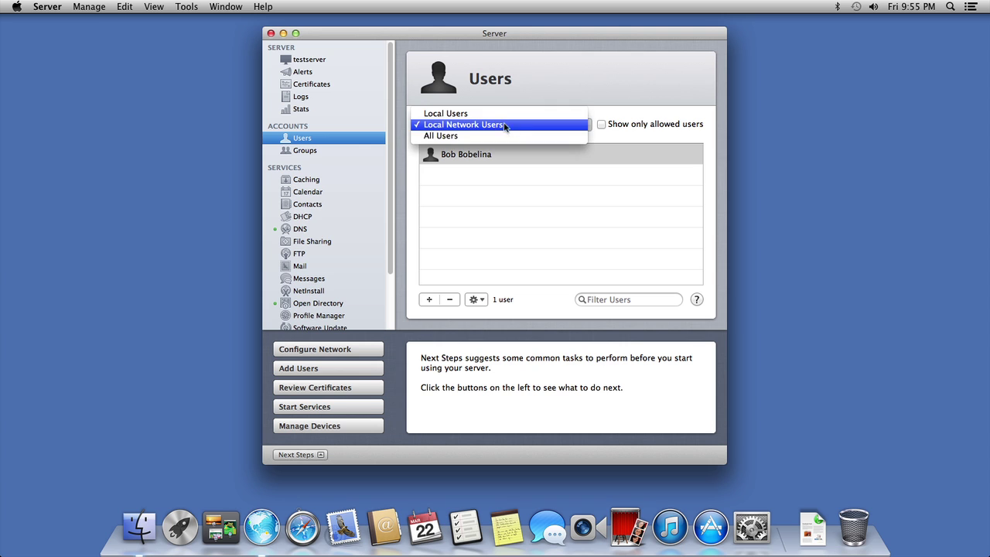
pyautogui.click(488, 136)
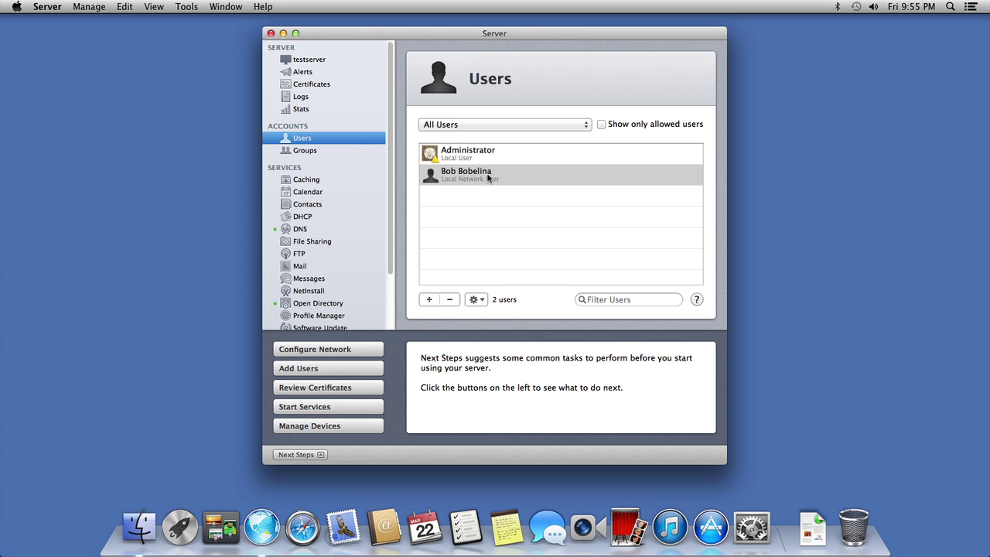
pyautogui.click(483, 176)
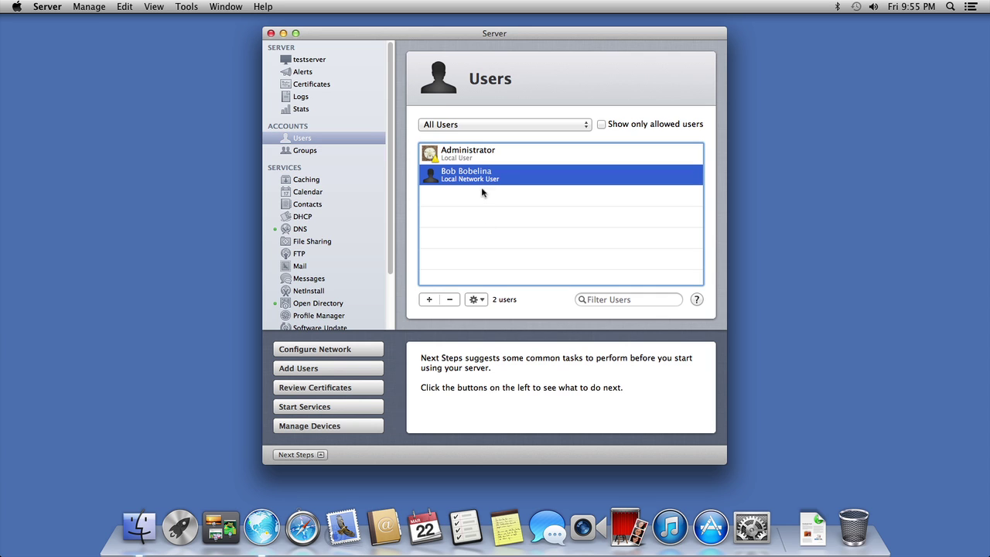
# Step: Limit the user's service access to VPN only, turning off the other eight services
pyautogui.click(477, 300)
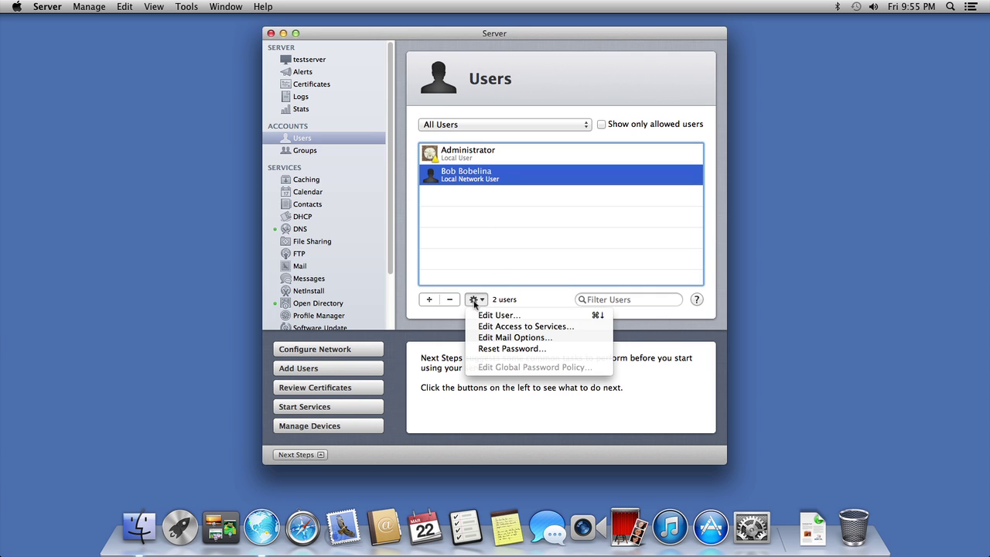
pyautogui.click(513, 328)
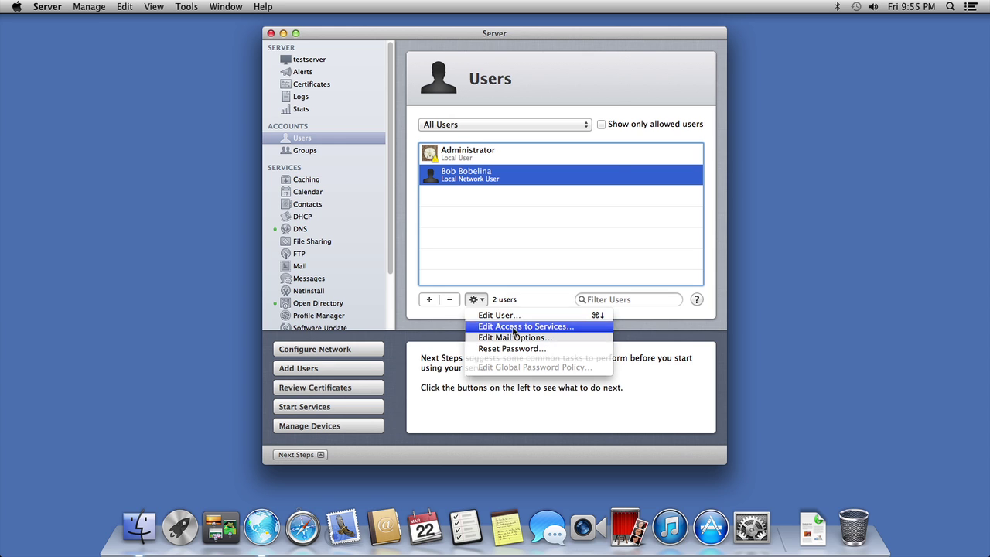
pyautogui.click(431, 239)
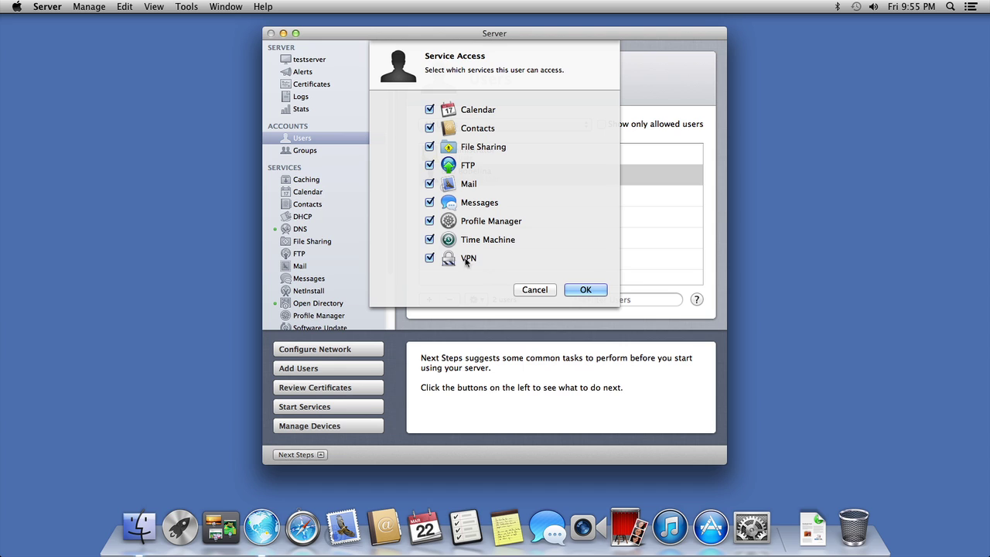
pyautogui.click(431, 220)
pyautogui.click(430, 202)
pyautogui.click(430, 183)
pyautogui.click(430, 165)
pyautogui.click(430, 146)
pyautogui.click(430, 127)
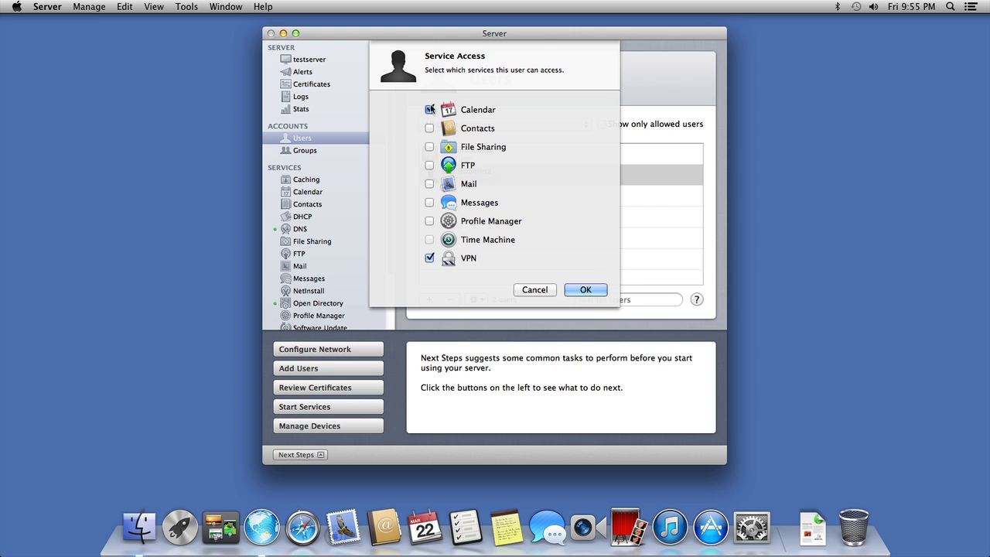
pyautogui.click(430, 109)
pyautogui.click(585, 290)
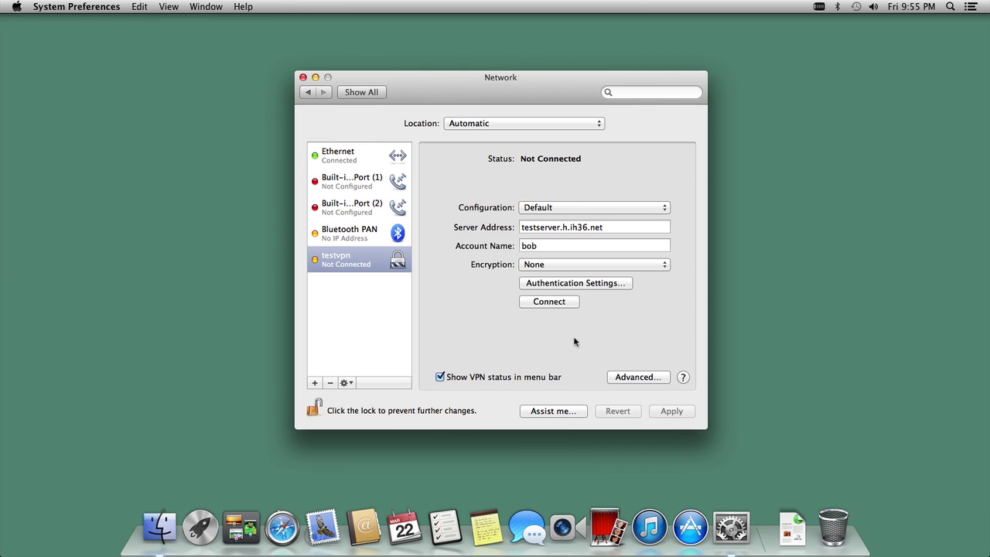
# Step: Set testvpn encryption to Maximum (128 bit only), apply it, and connect to the VPN server
pyautogui.click(585, 266)
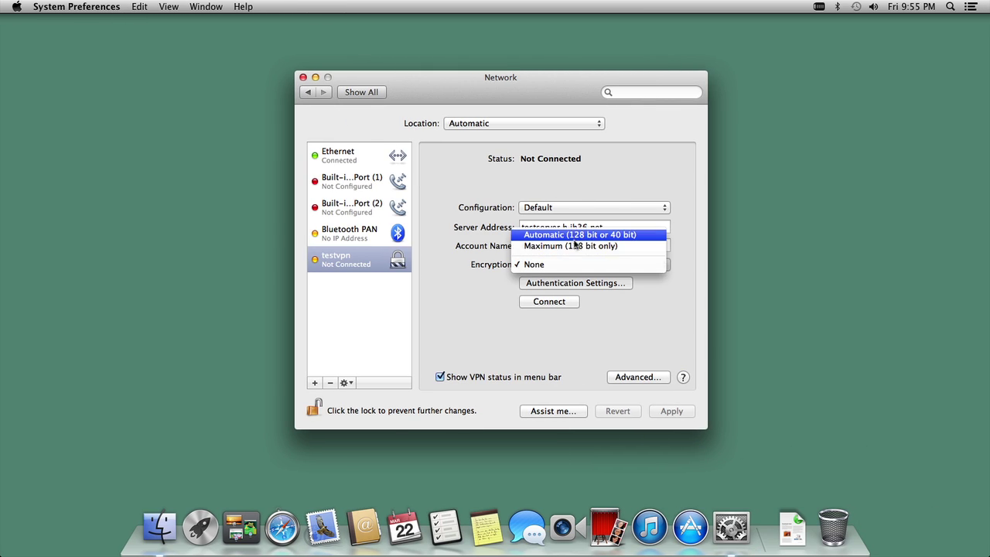
pyautogui.click(574, 245)
pyautogui.click(665, 412)
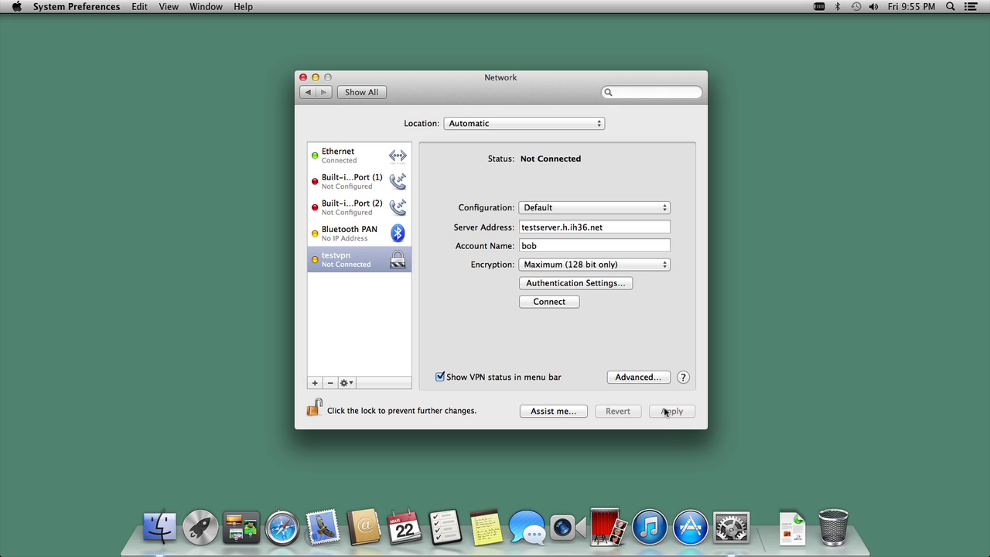
pyautogui.click(562, 308)
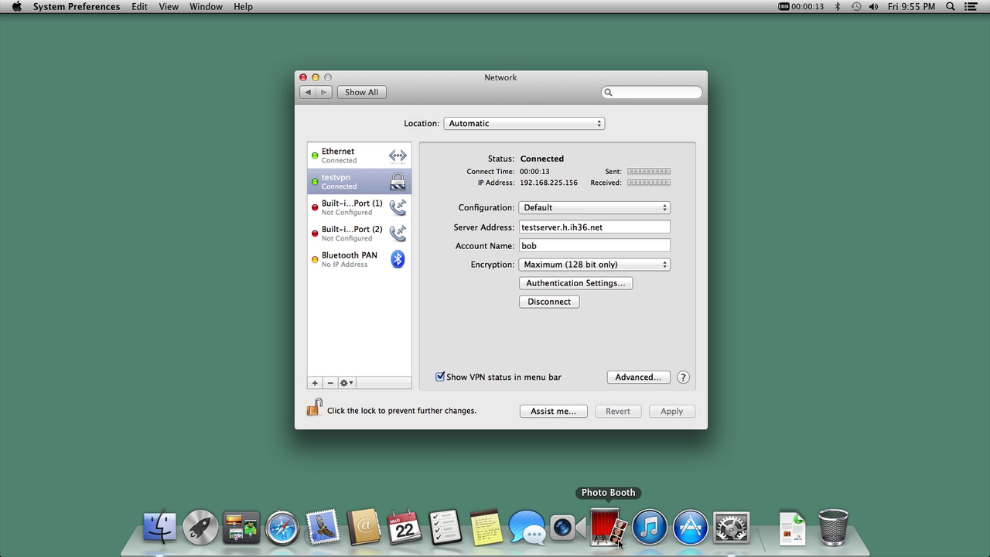
# Step: Launch Terminal via Spotlight and ping 192.168.225.2, stopping it with Ctrl-C
pyautogui.click(950, 6)
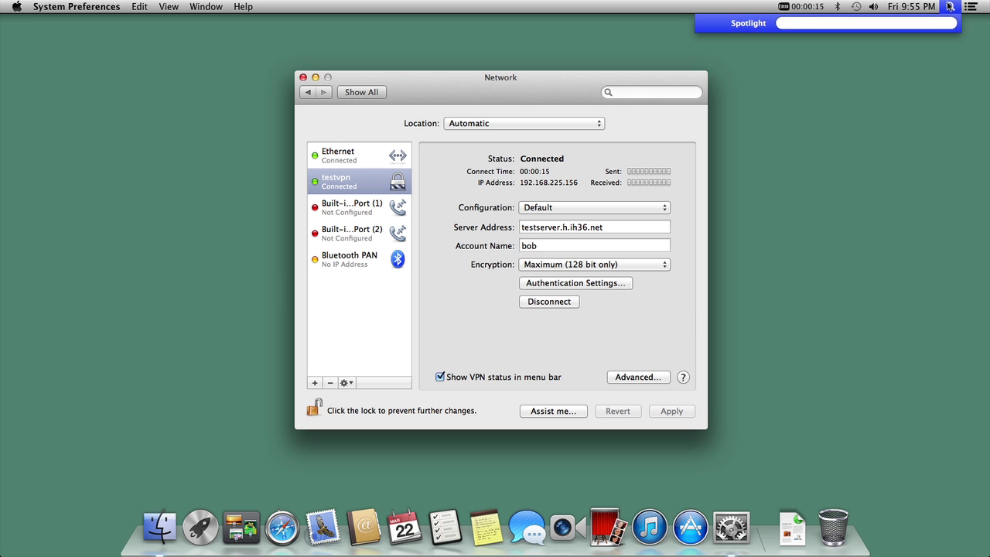
pyautogui.write('terminal')
pyautogui.press('Return')
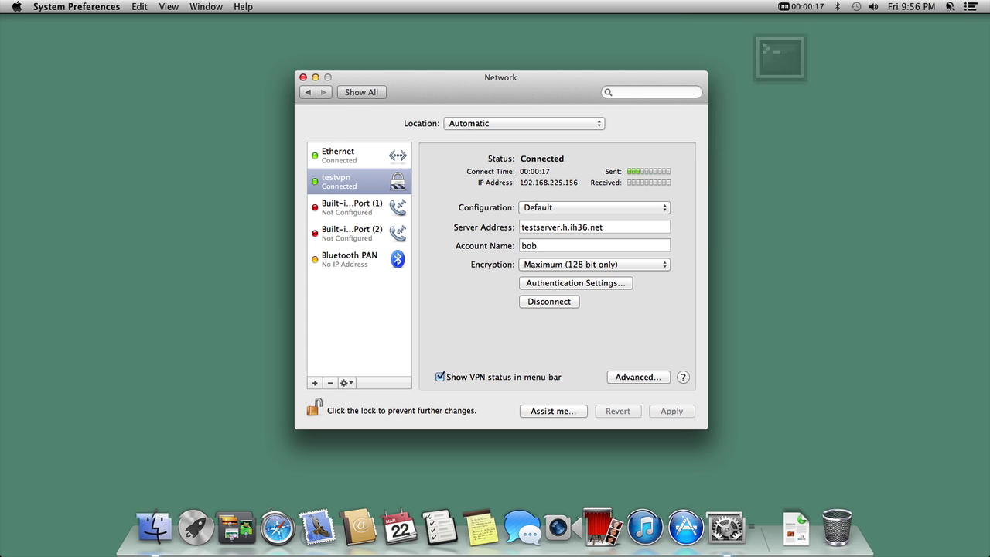
pyautogui.write('p')
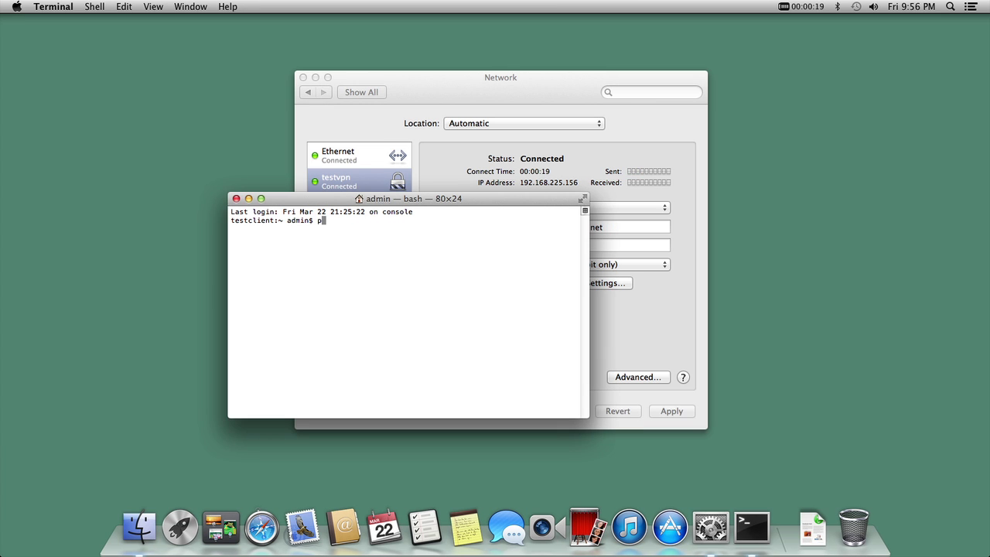
pyautogui.write('ing 192.168.225.2')
pyautogui.press('Return')
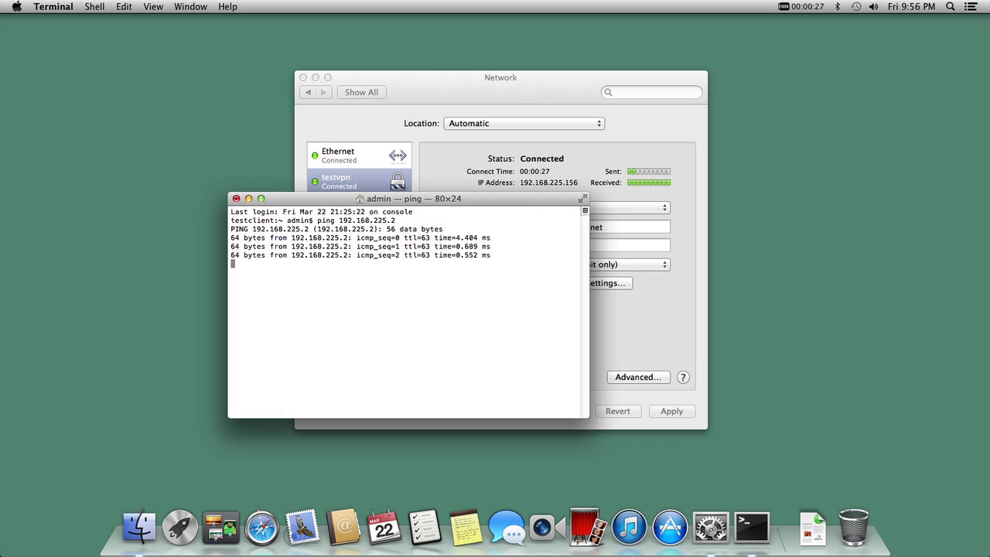
pyautogui.hotkey('ctrl', 'c')
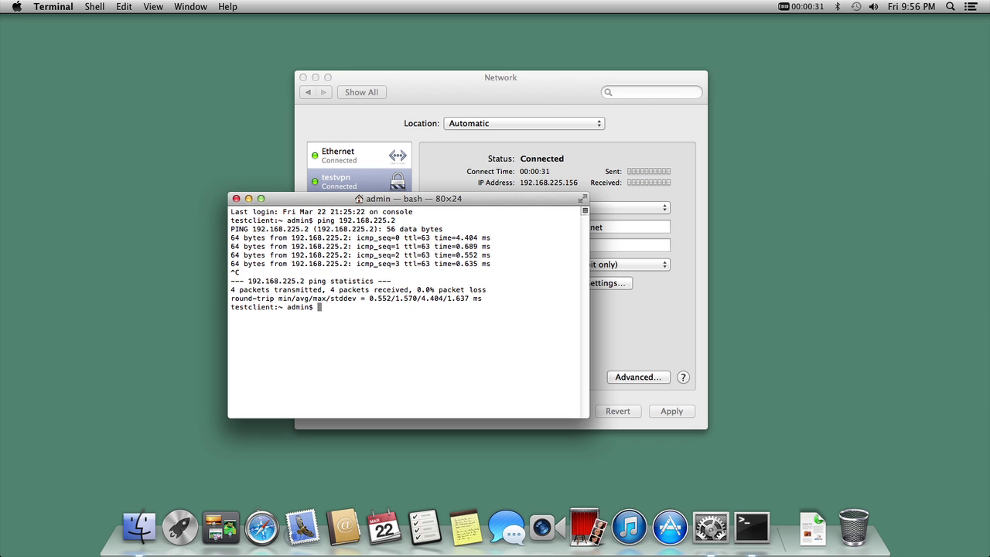
# Step: Log into 192.168.225.2 as root over SSH, accepting the host key
pyautogui.write('ssh root@192.168.225.')
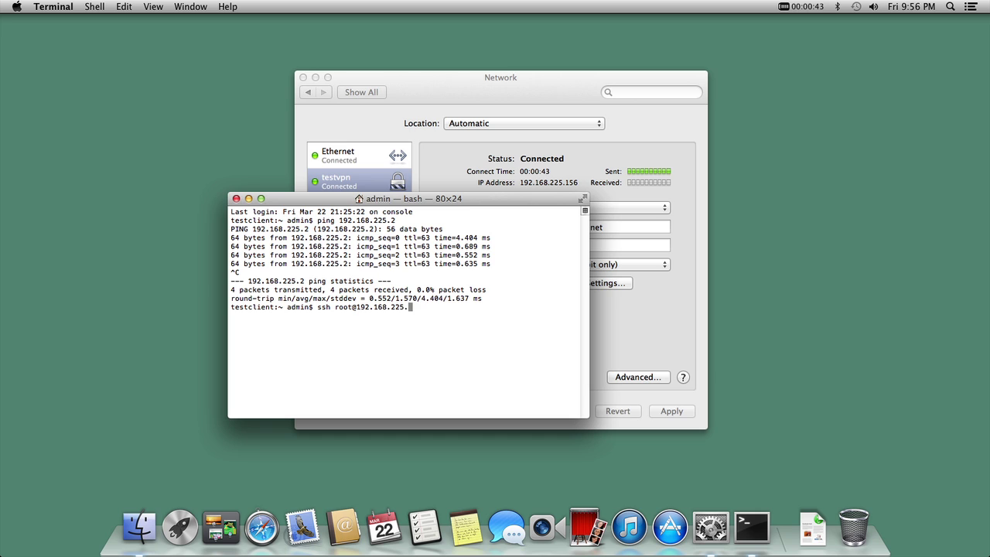
pyautogui.write('2')
pyautogui.press('Return')
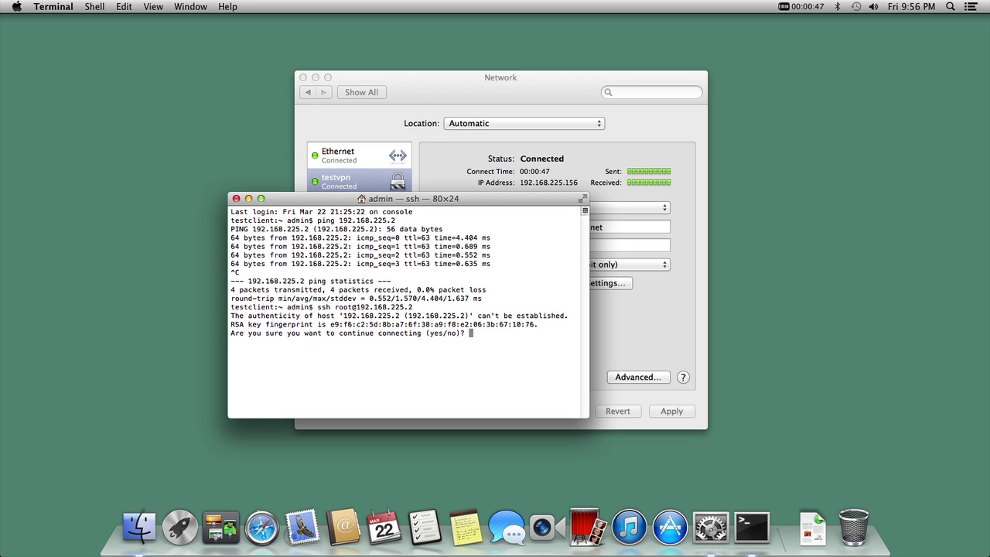
pyautogui.write('yes')
pyautogui.press('Return')
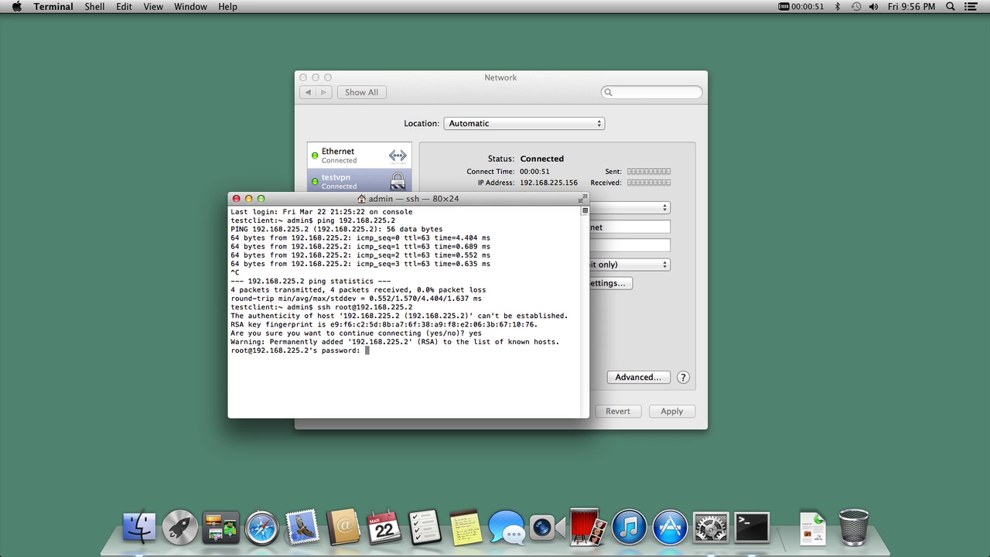
pyautogui.press('Return')
# Step: Run w, ps ax and arp -a on the remote host
pyautogui.write('w')
pyautogui.press('Return')
pyautogui.write('ps a')
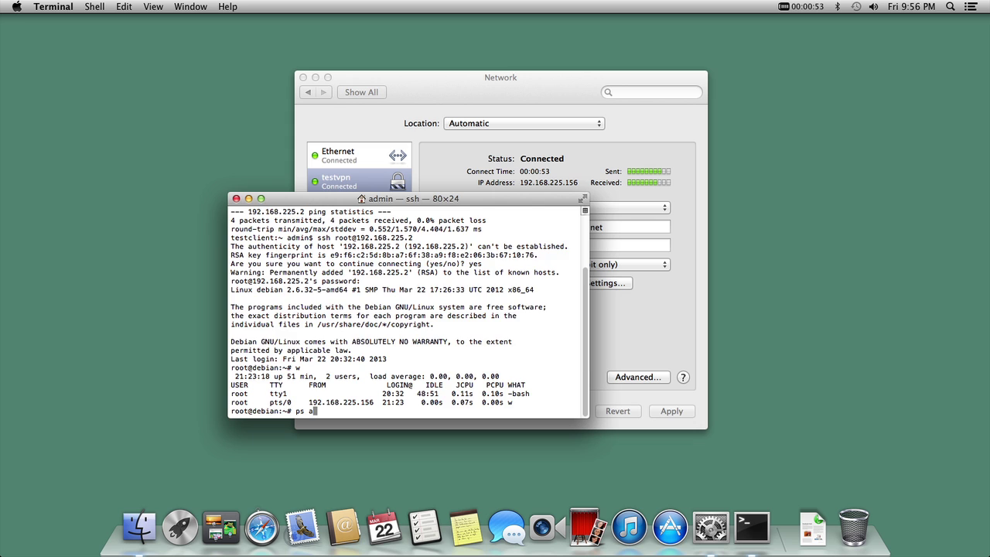
pyautogui.write('x')
pyautogui.press('Return')
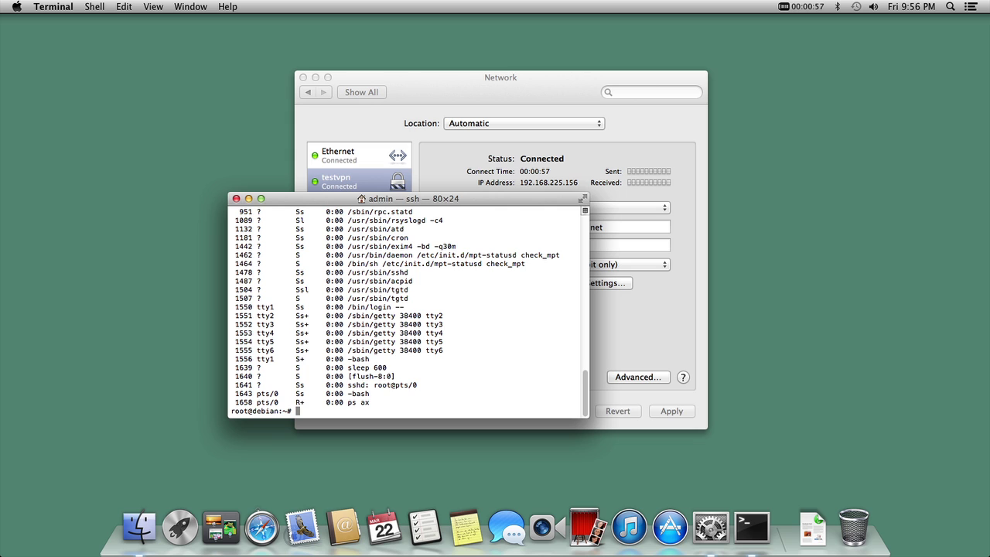
pyautogui.write('arp -a')
pyautogui.press('Return')
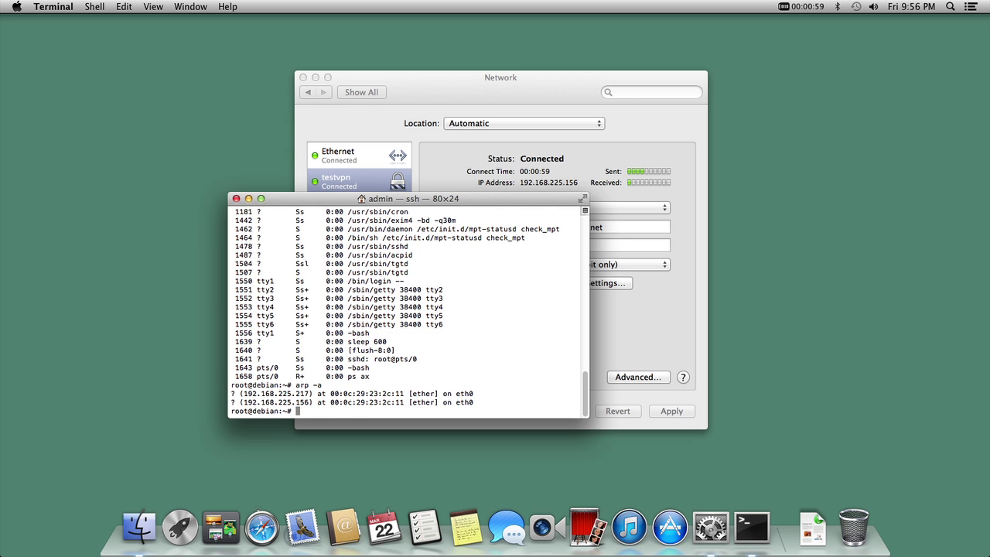